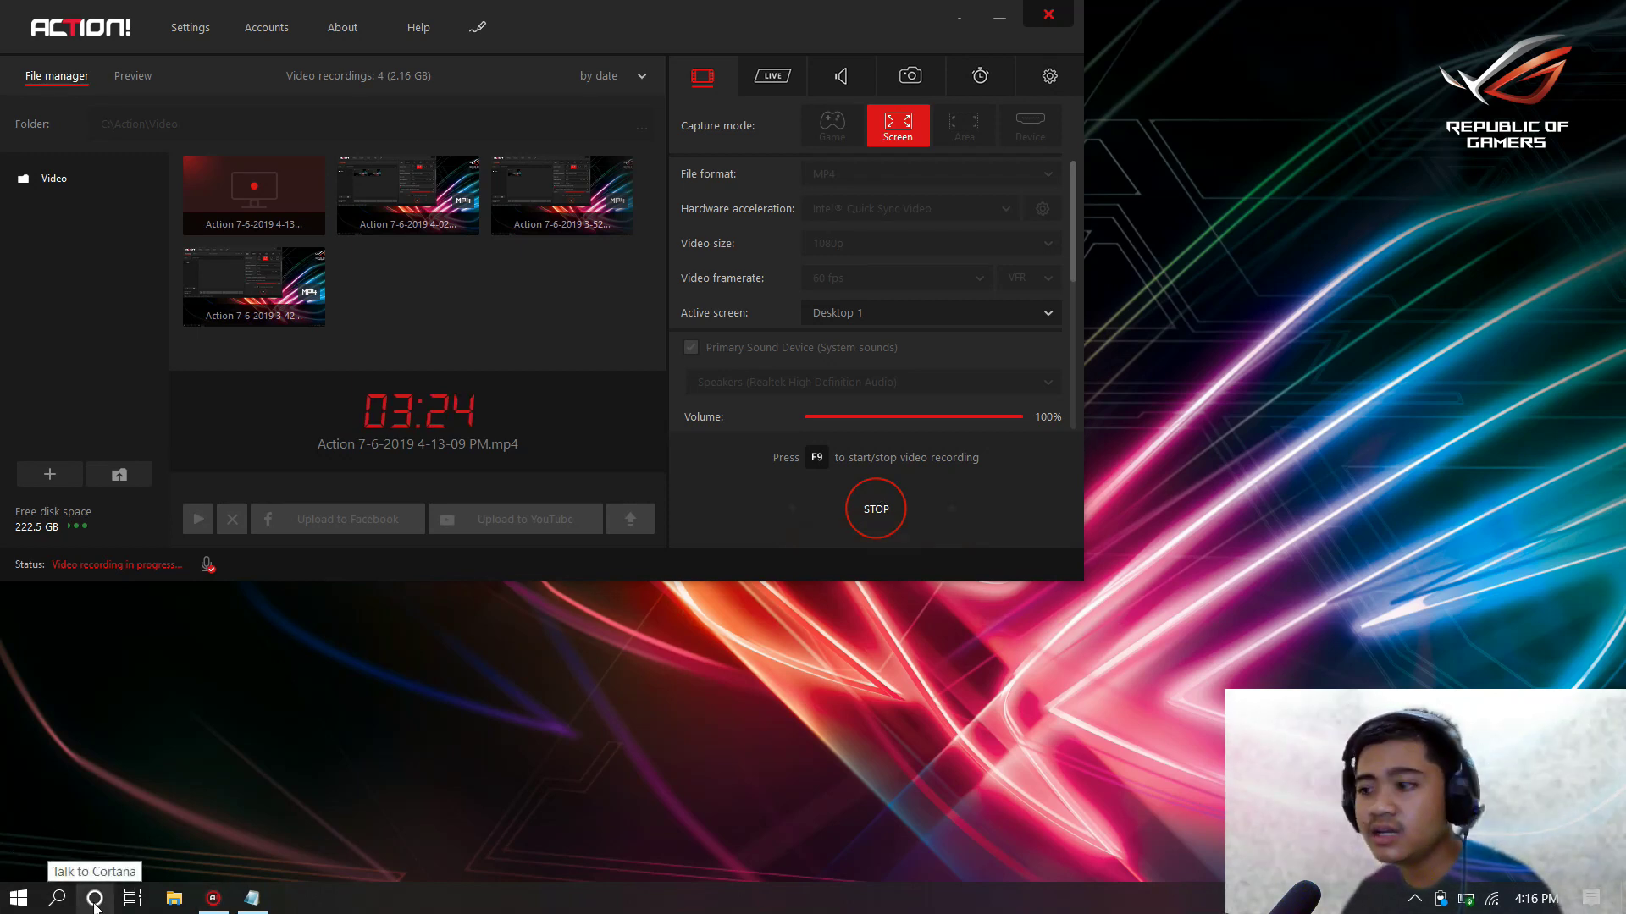
click(94, 900)
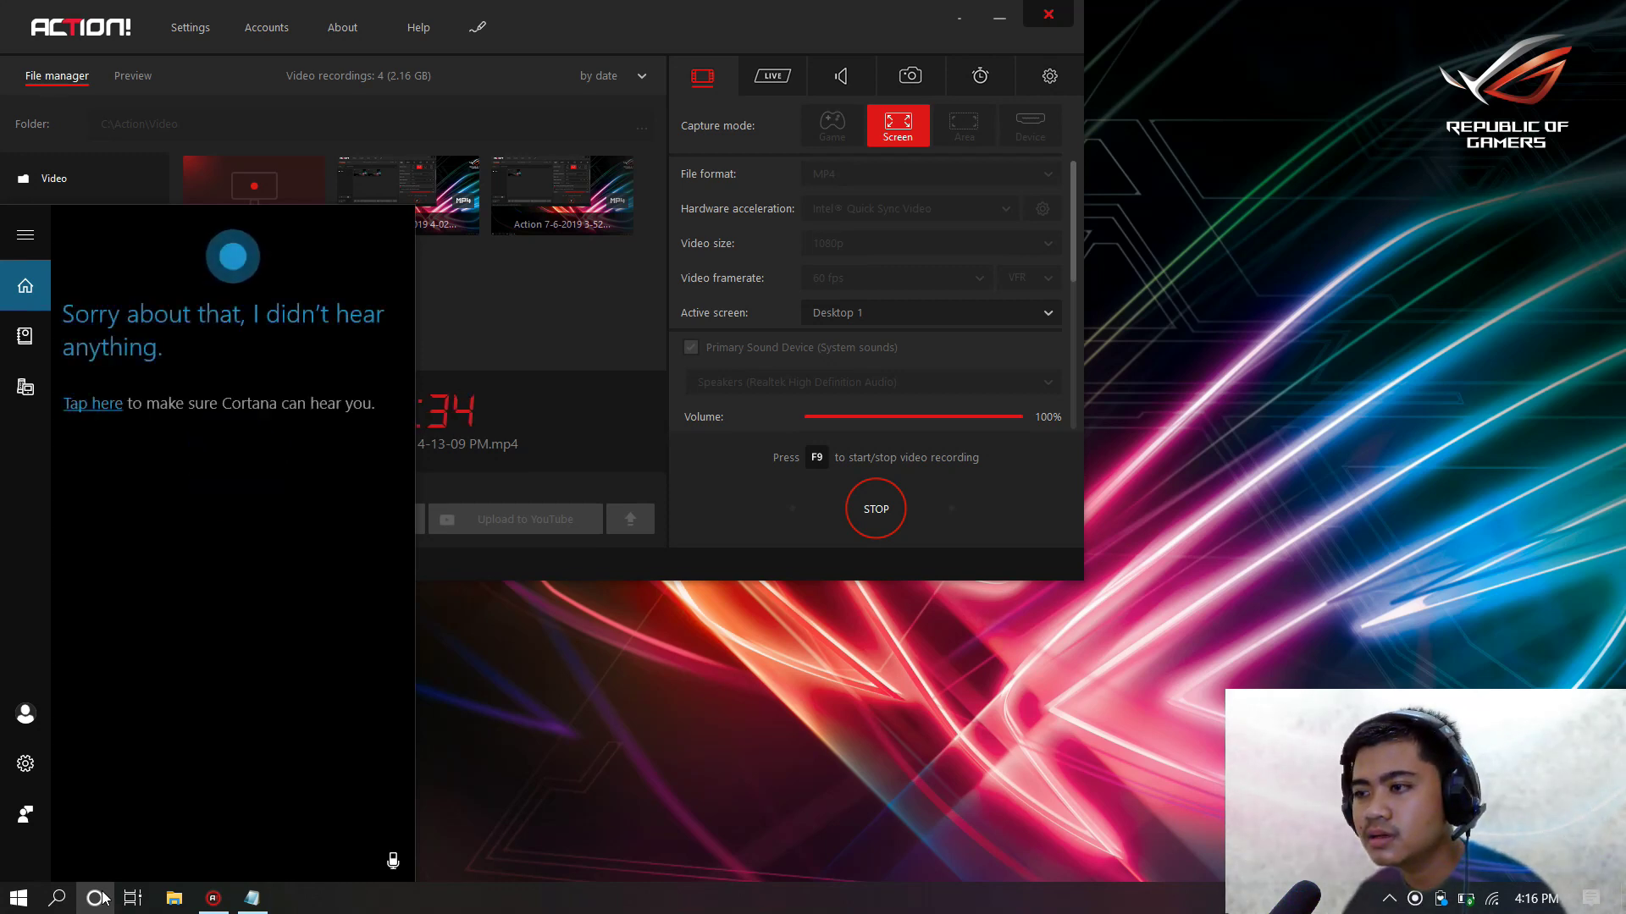
click(474, 706)
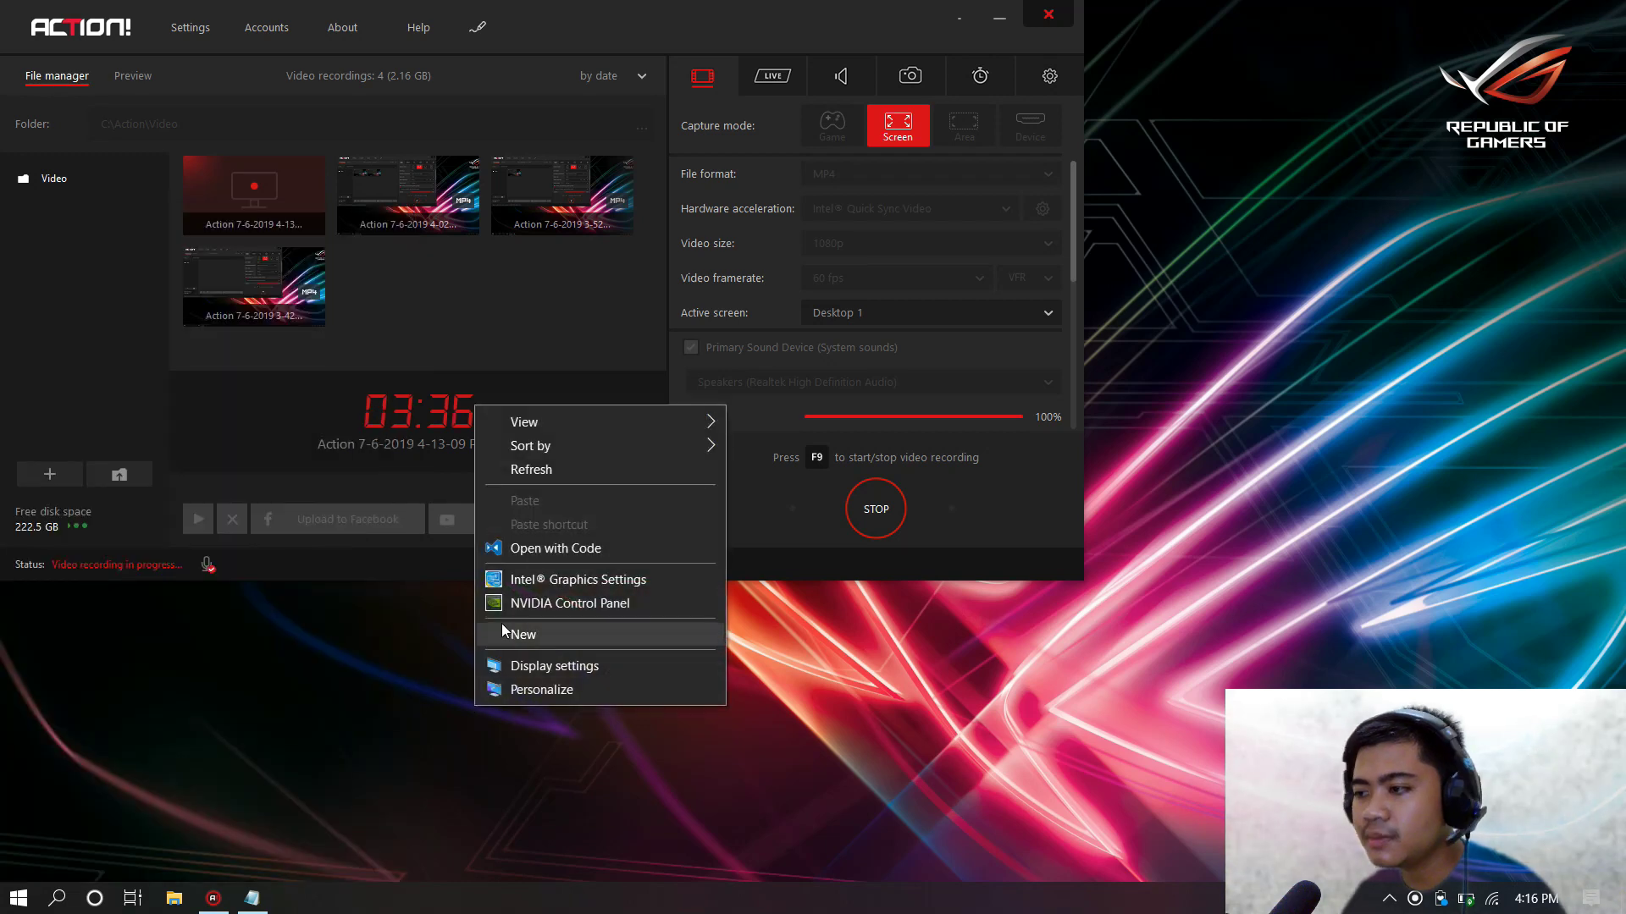
right_click(474, 706)
click(545, 473)
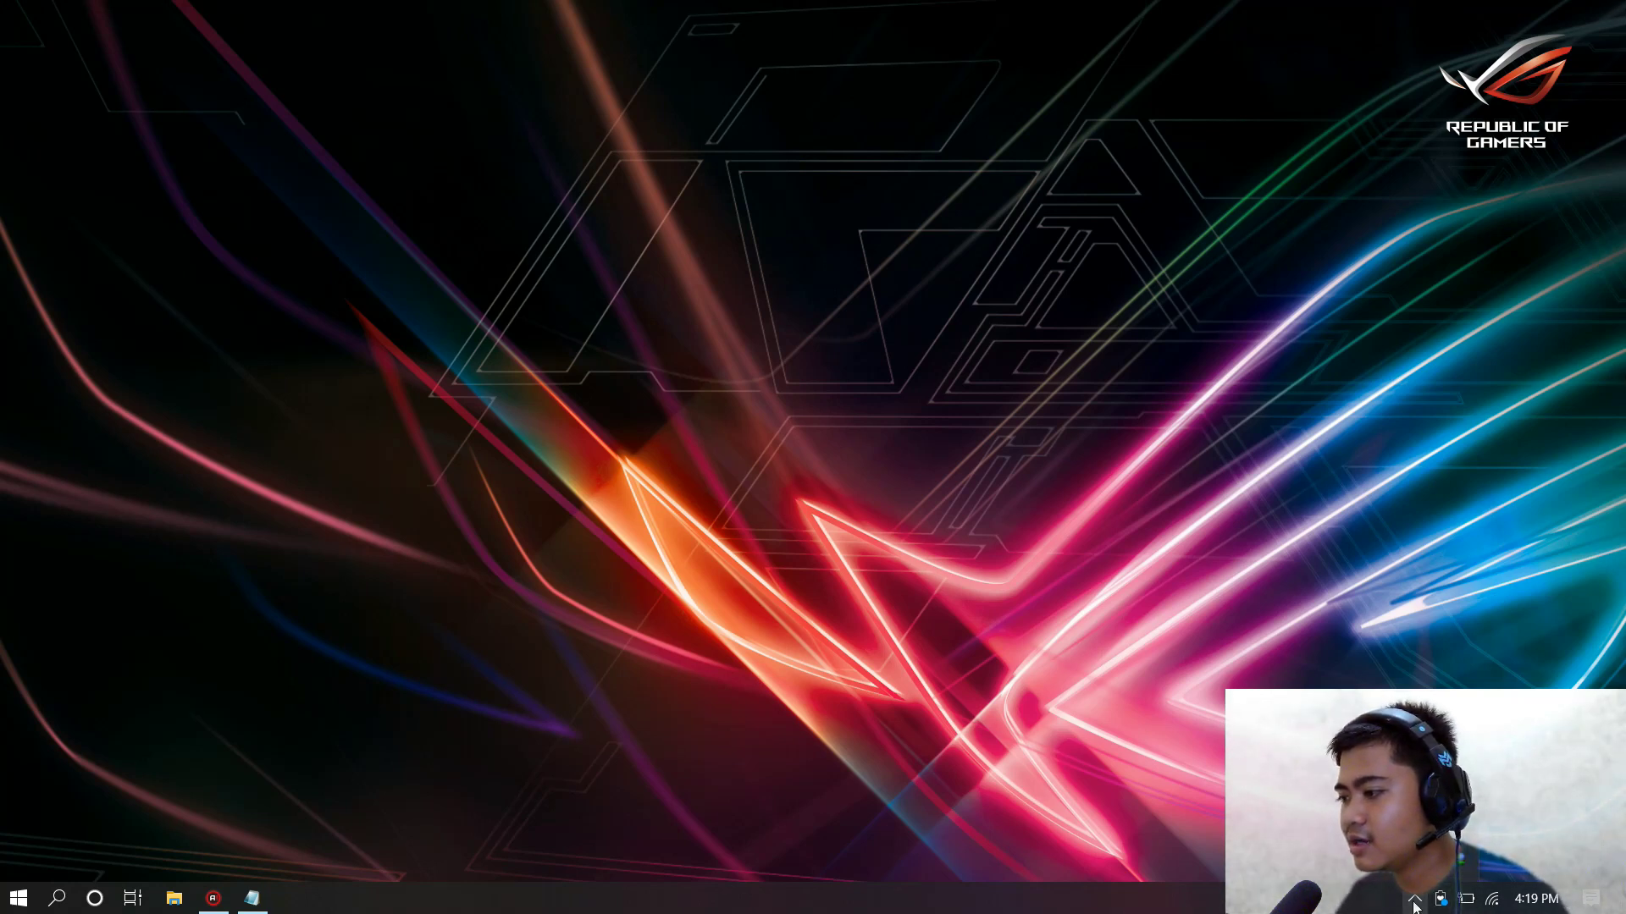
right_click(1165, 597)
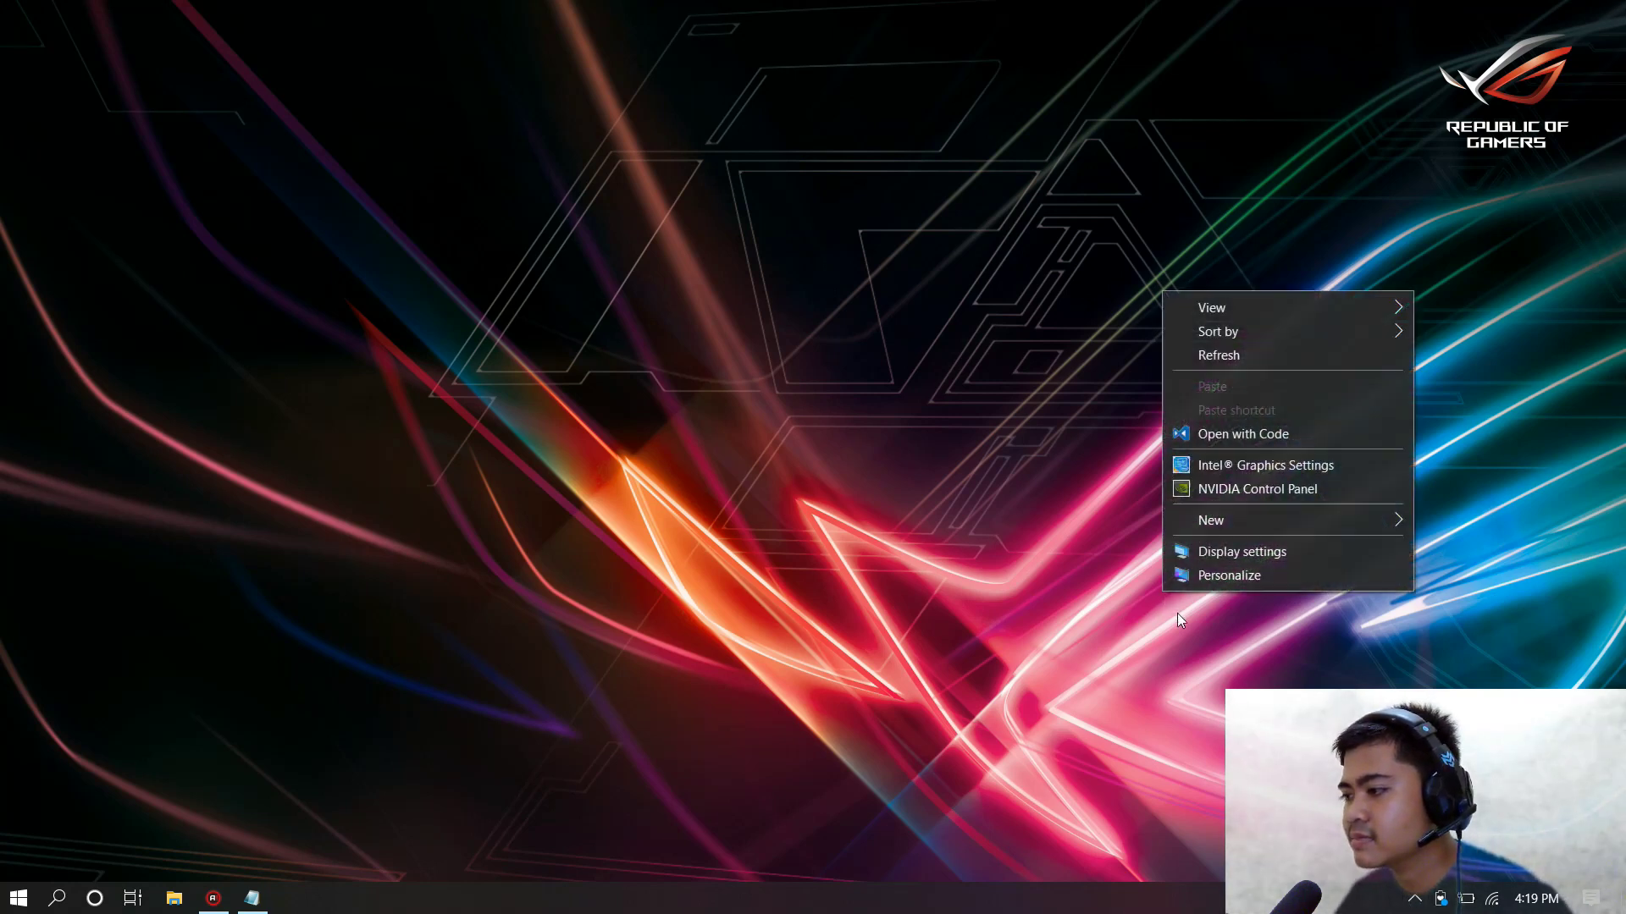
click(1240, 356)
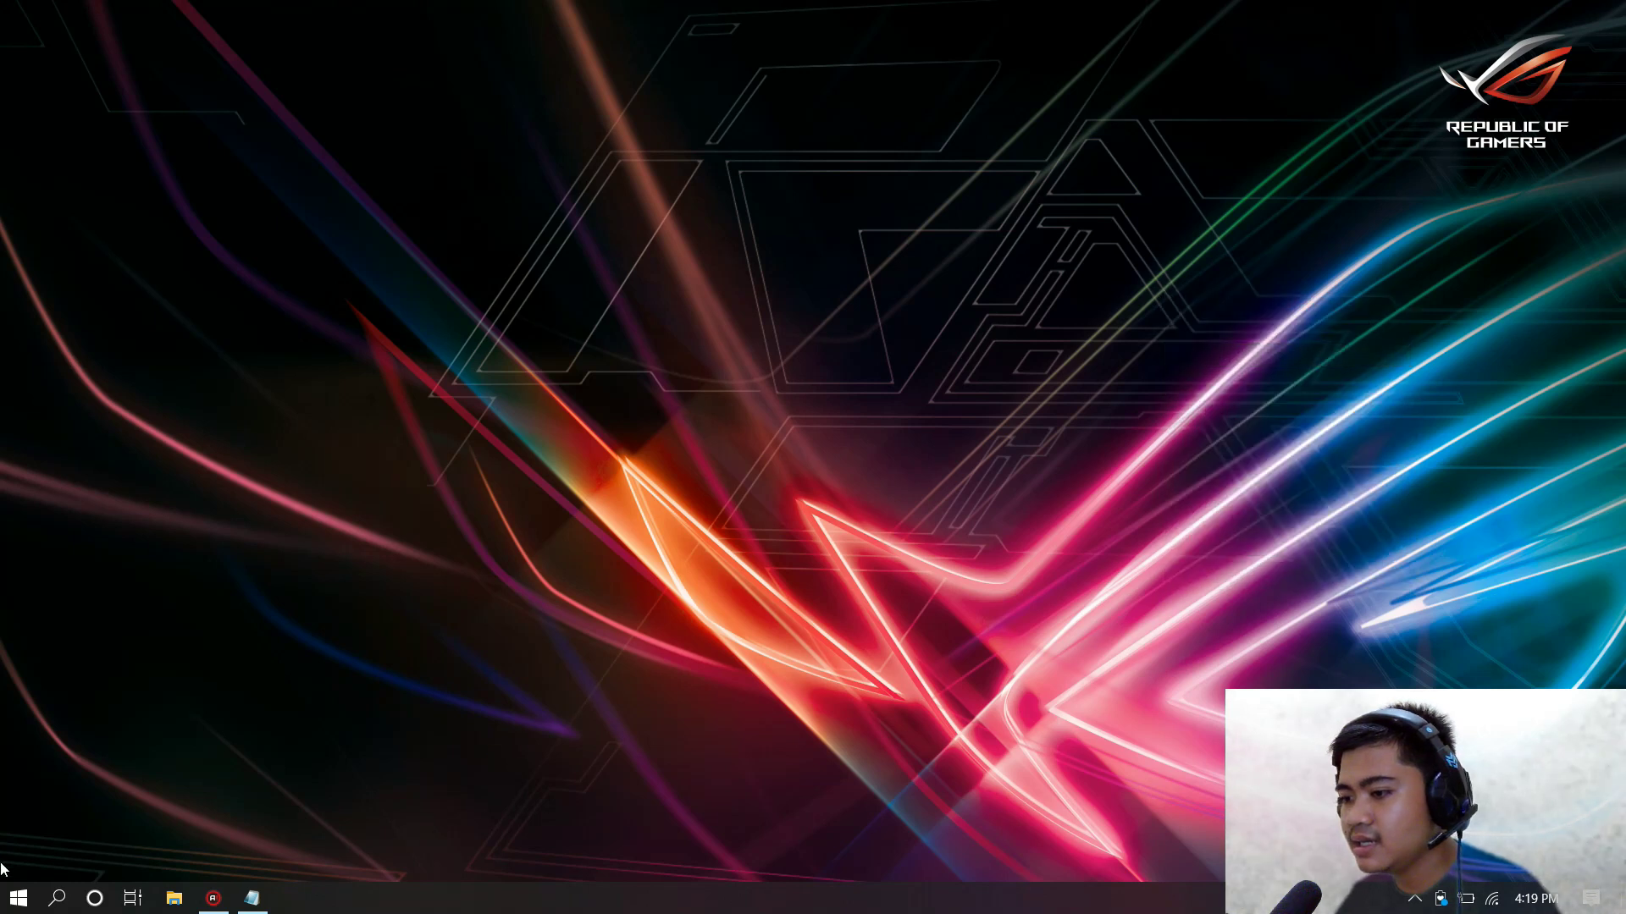
Search Windows for "windows defender" and open Windows Security in a maximized window.
click(61, 901)
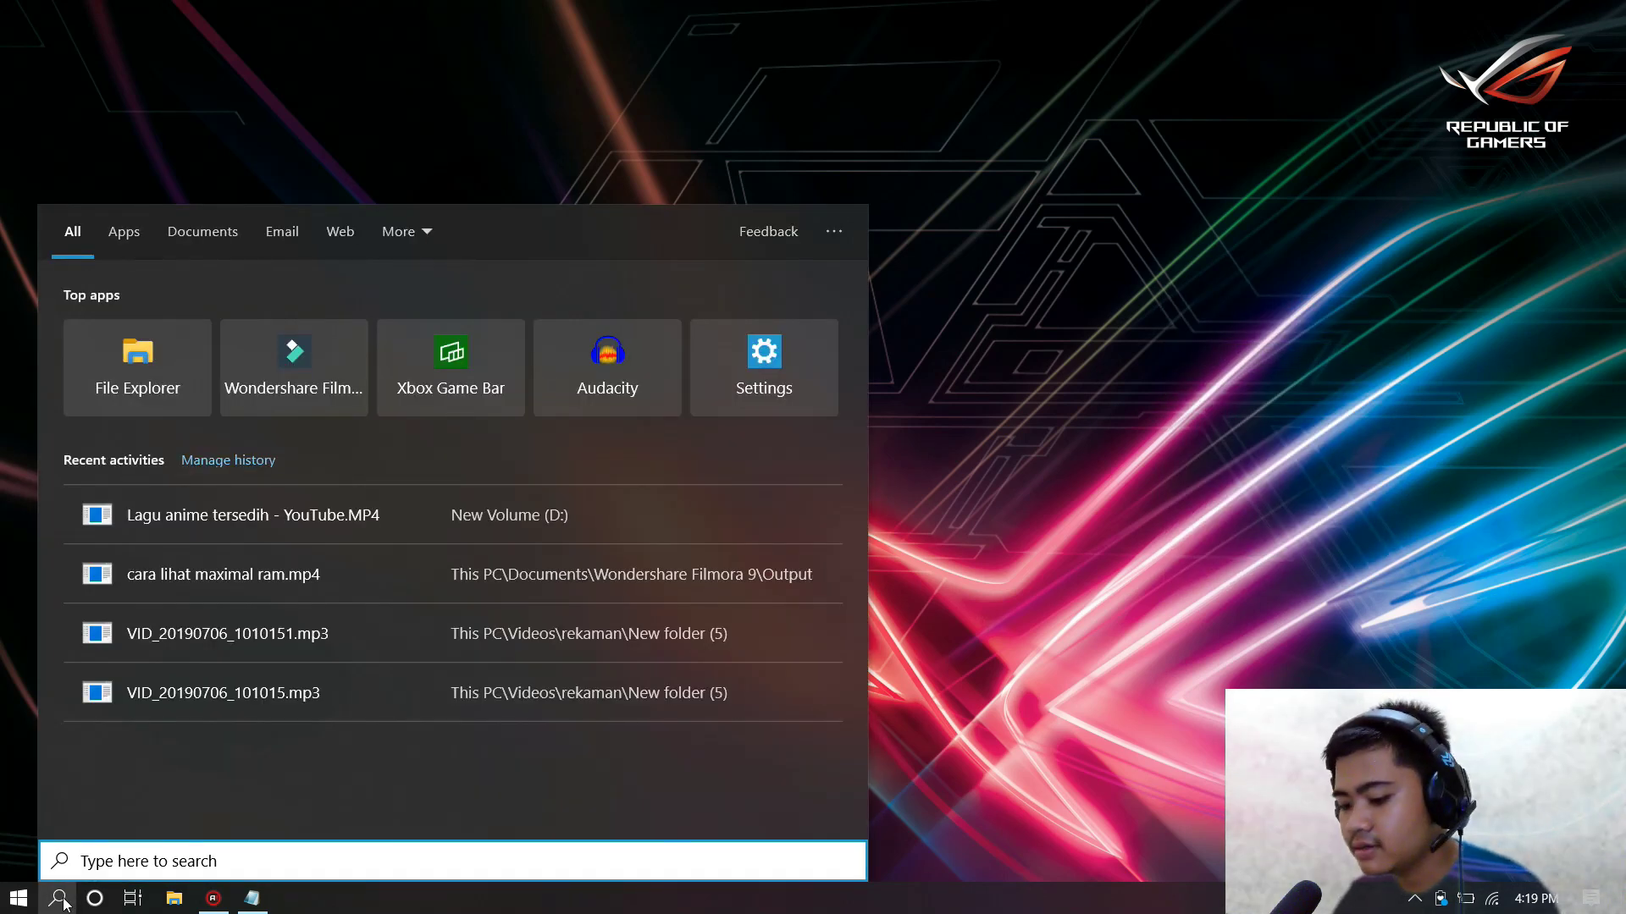
text(windows d)
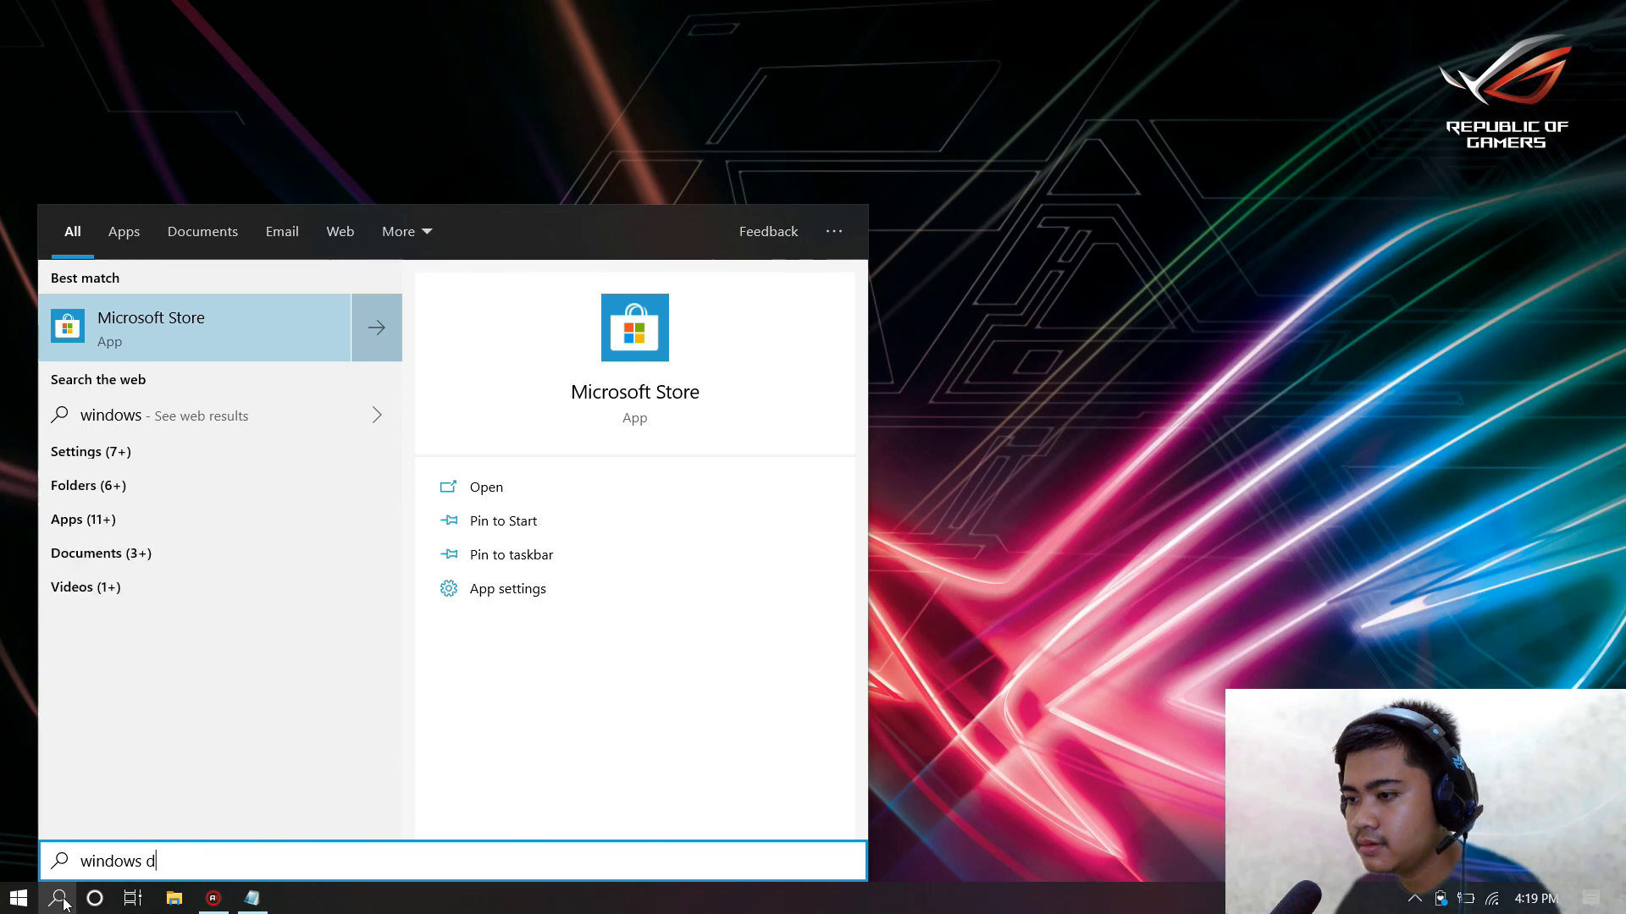
text(efender)
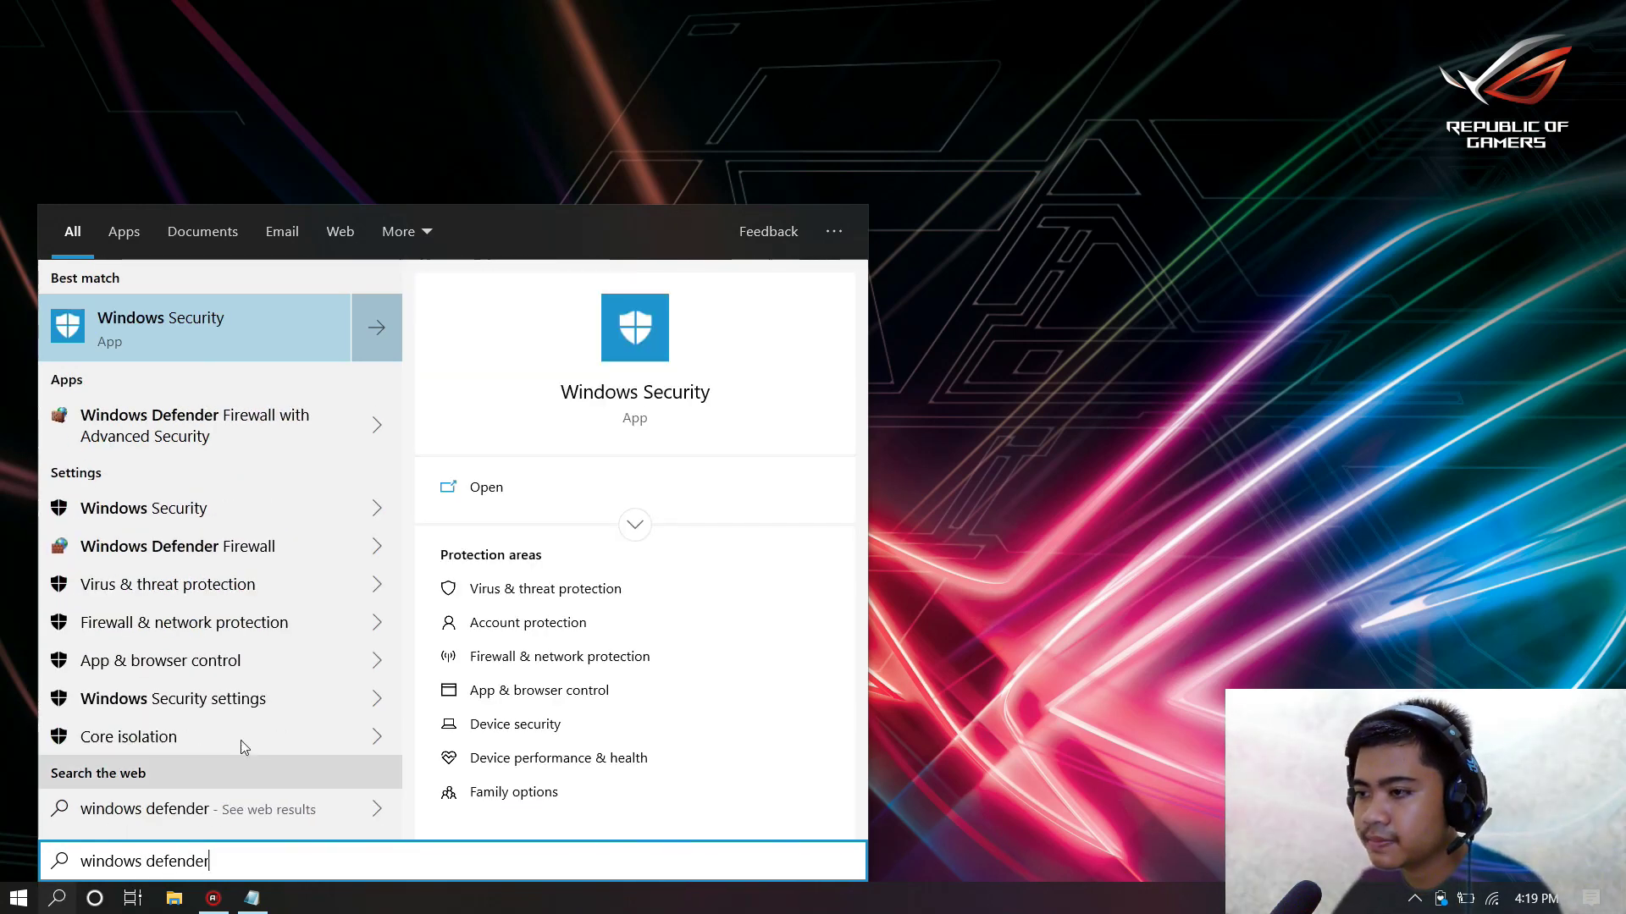
click(222, 508)
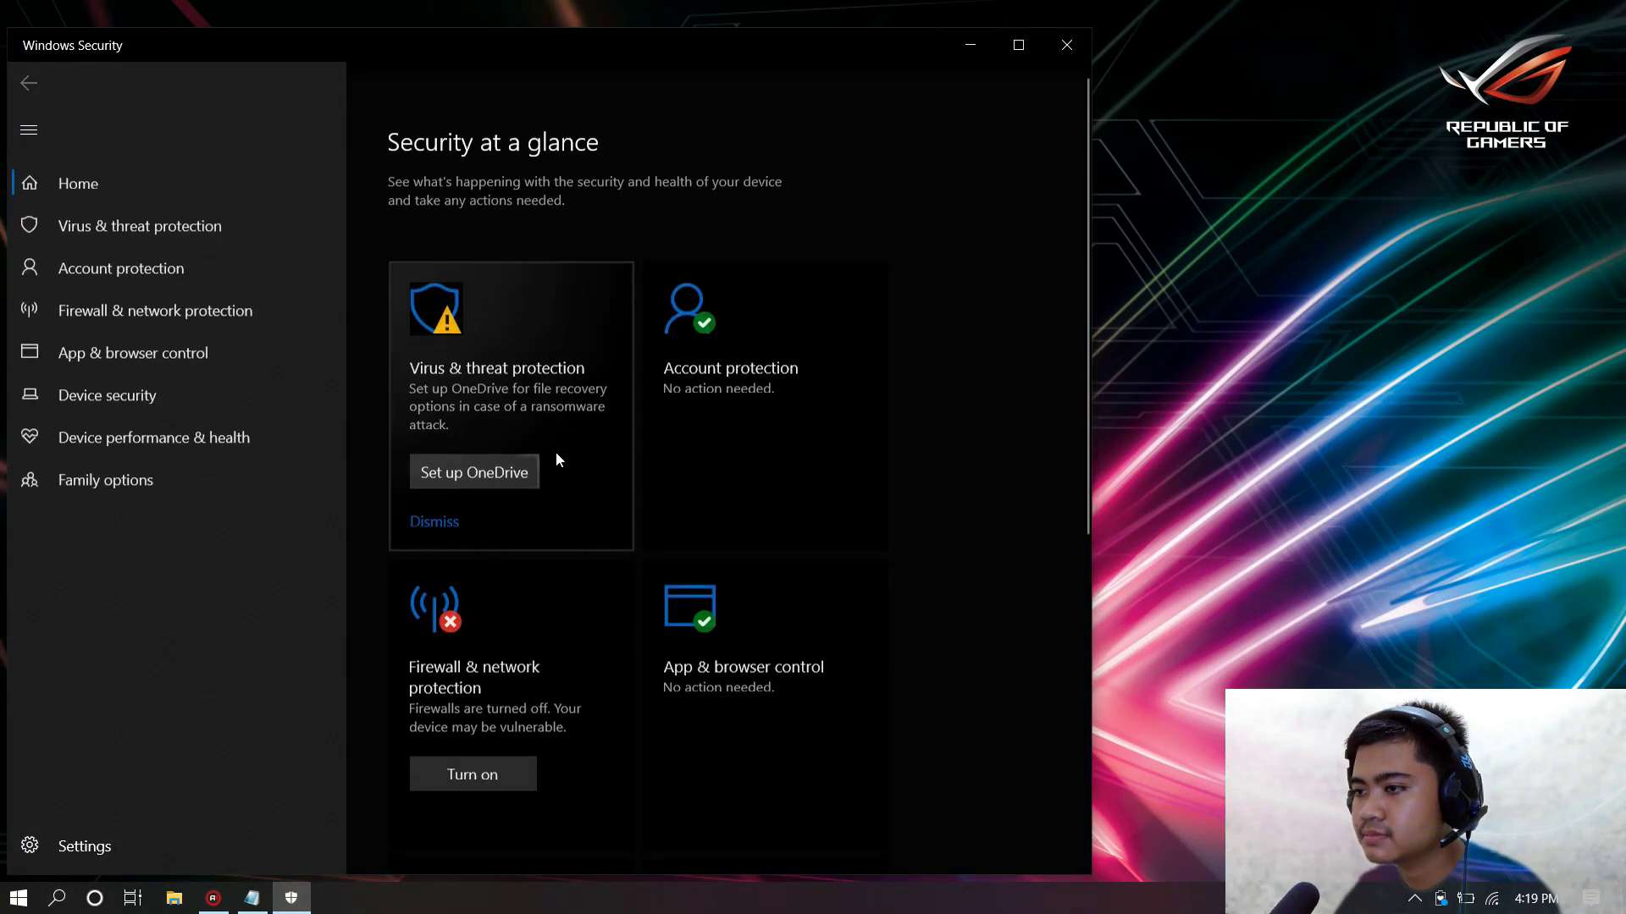
click(1025, 55)
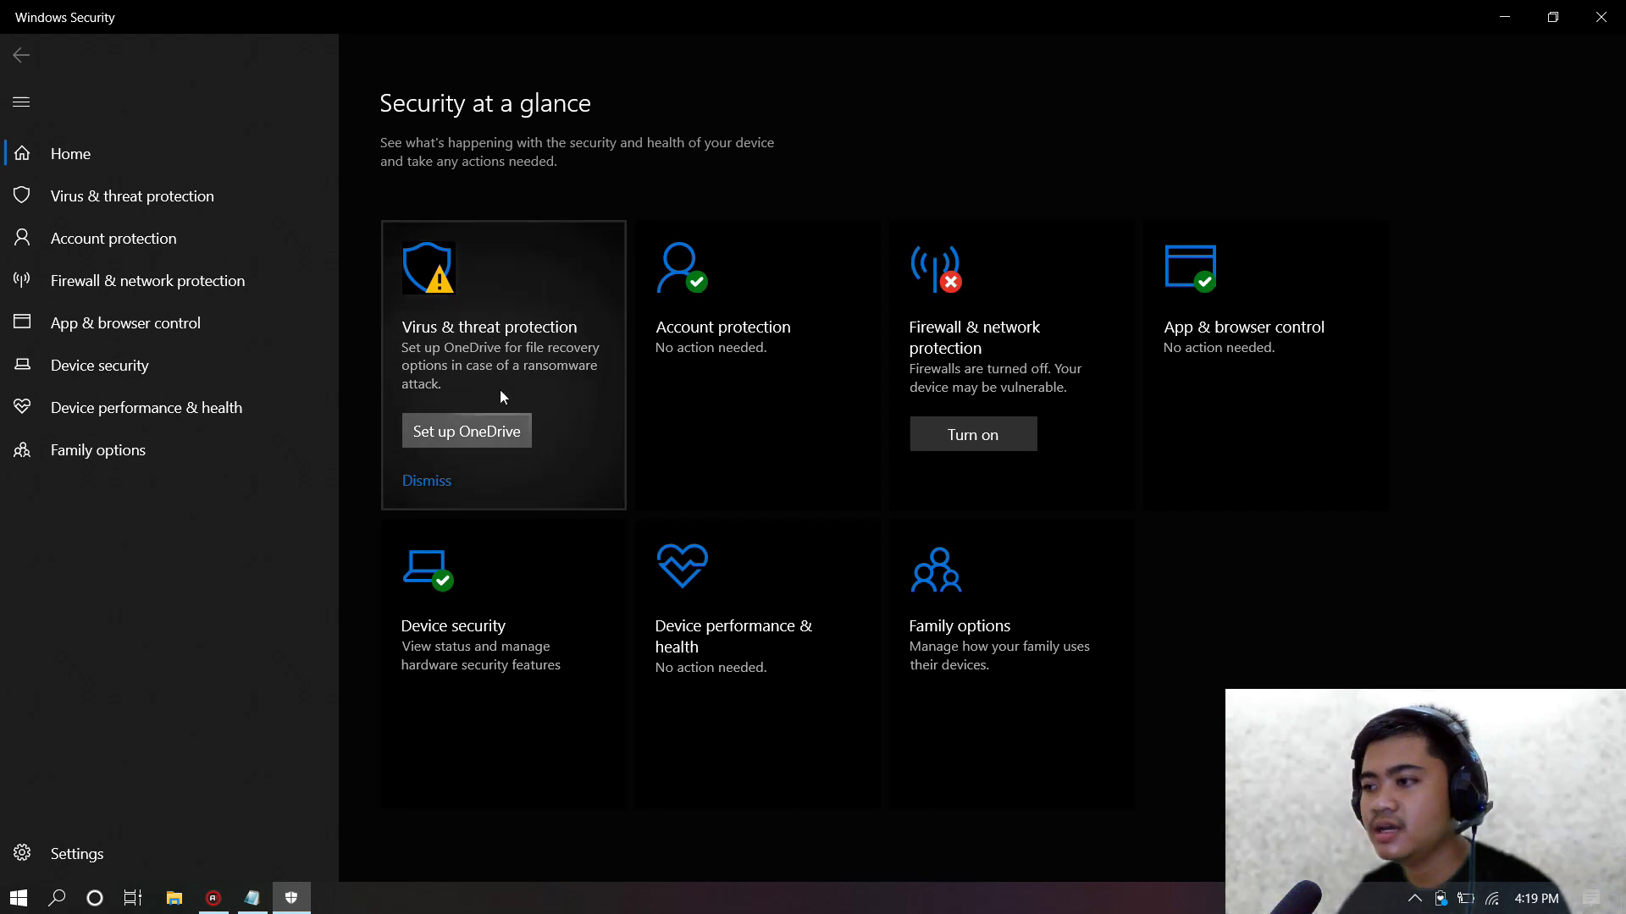
Go to Virus & threat protection and open the management page for its protection settings.
click(475, 341)
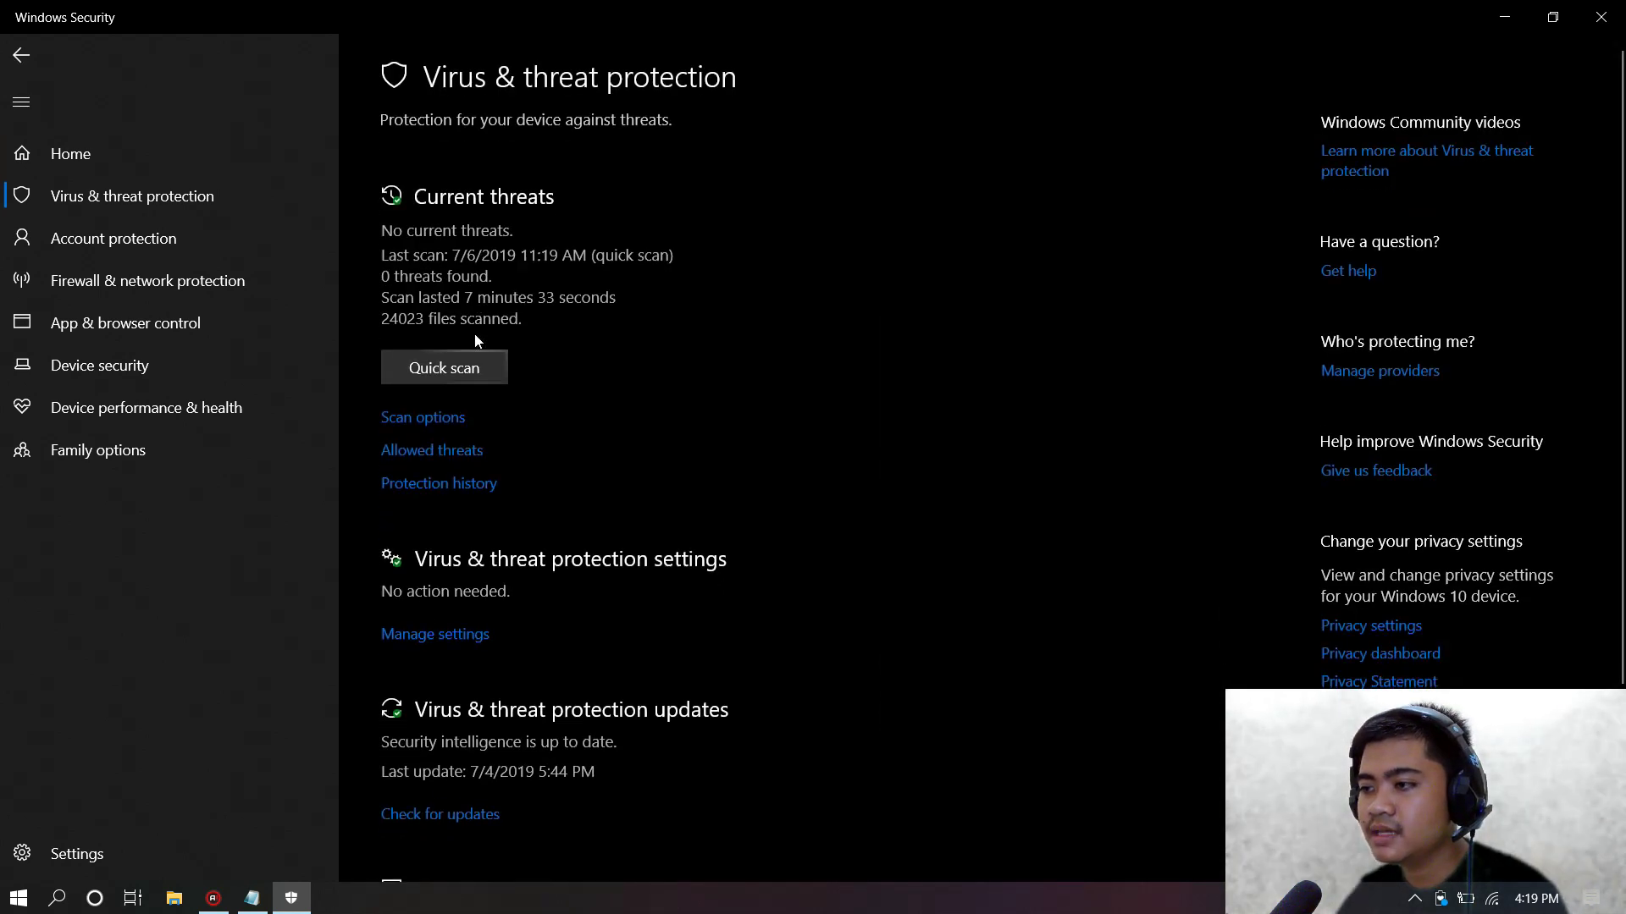
scroll(704, 540, down, 3)
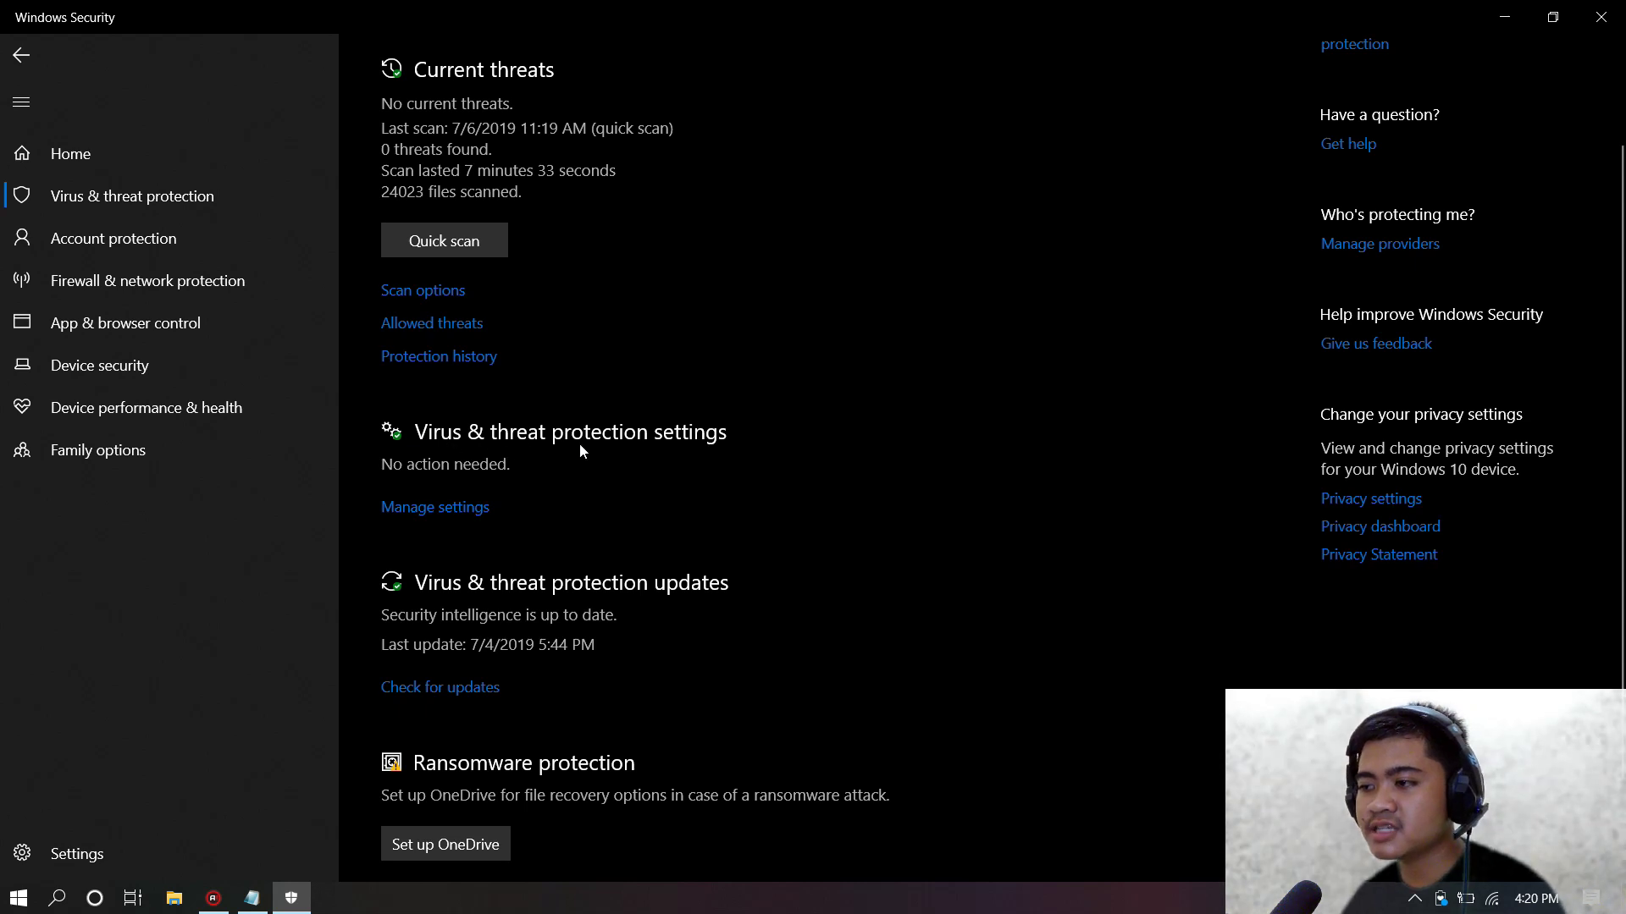
scroll(447, 512, up, 1)
click(447, 514)
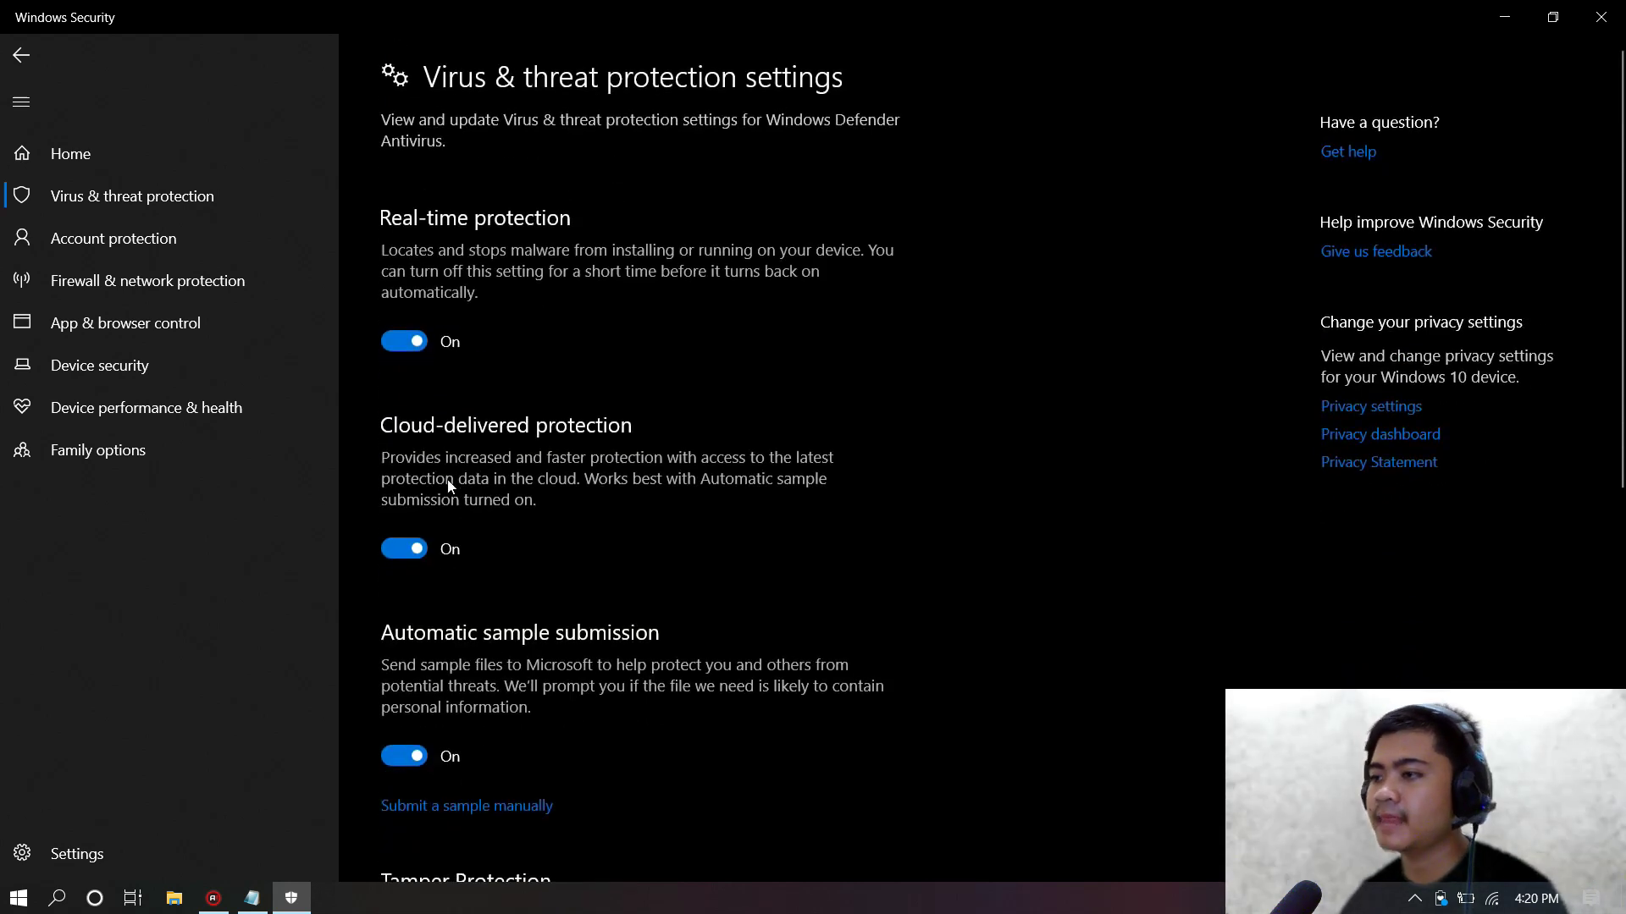
Turn off Cloud-delivered protection and allow Windows Security to make changes to the device.
scroll(683, 492, down, 2)
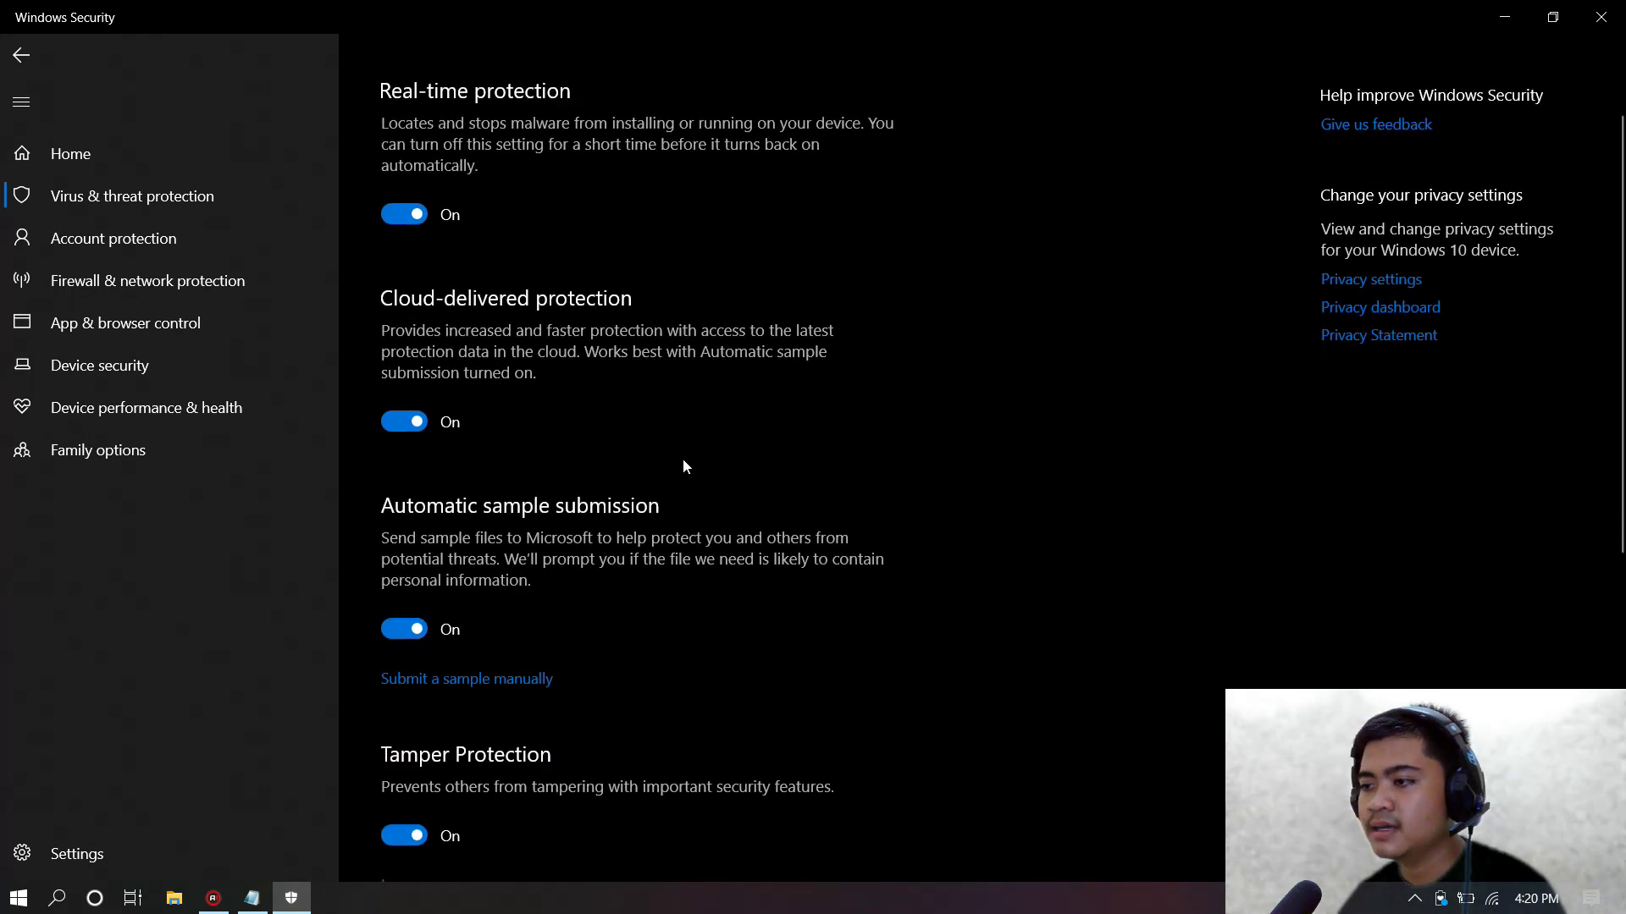
click(405, 423)
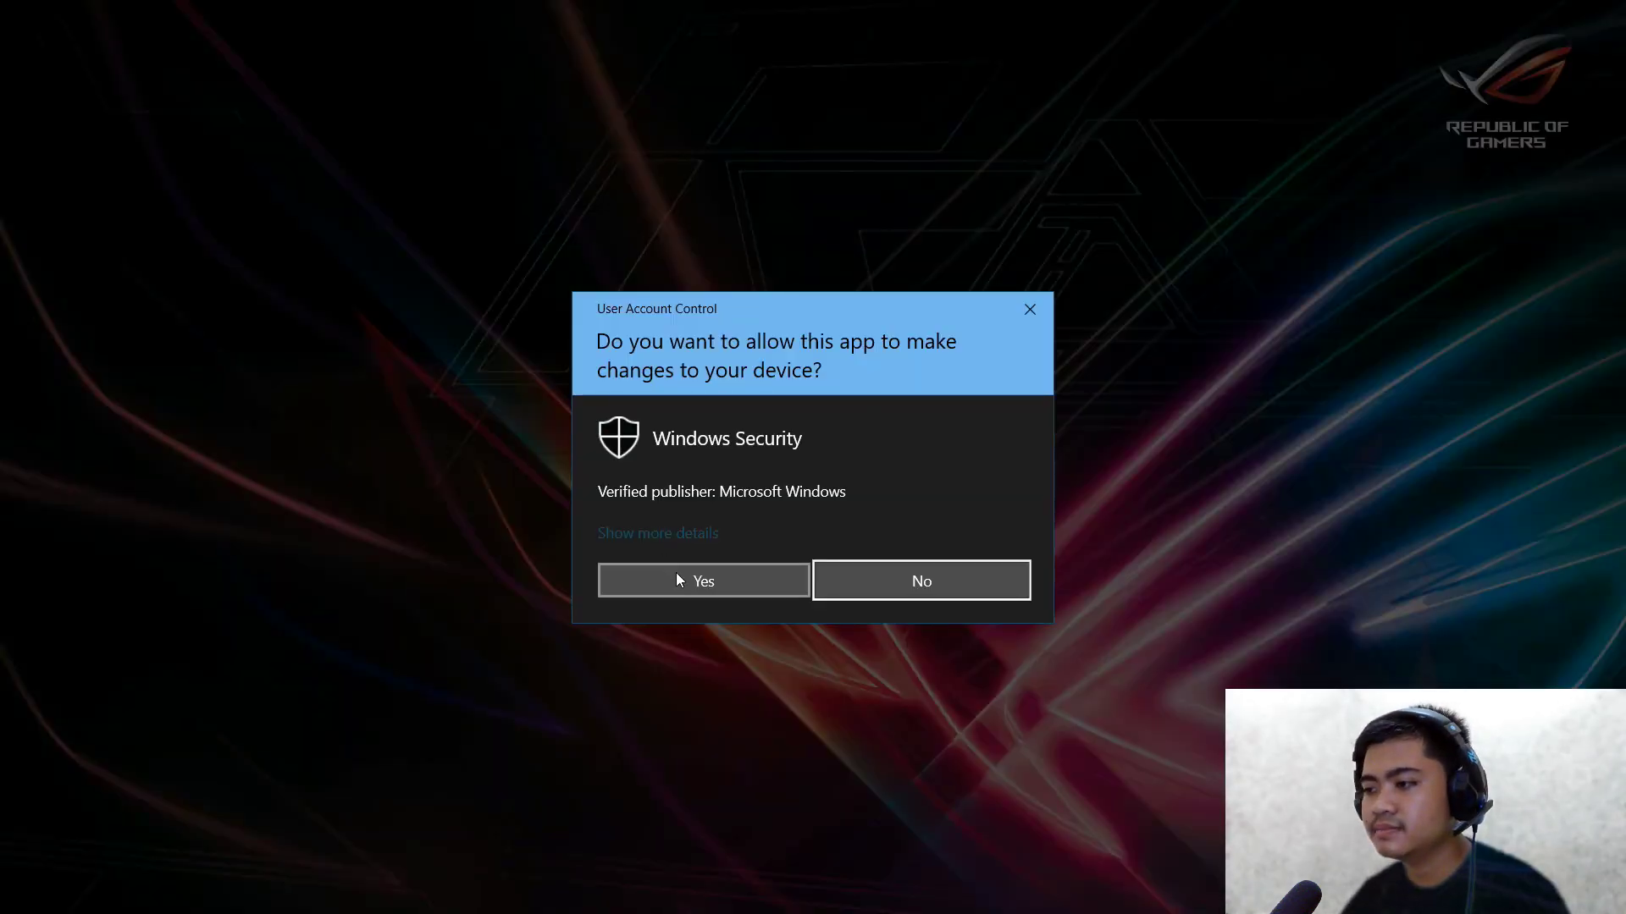
click(678, 580)
scroll(676, 573, down, 4)
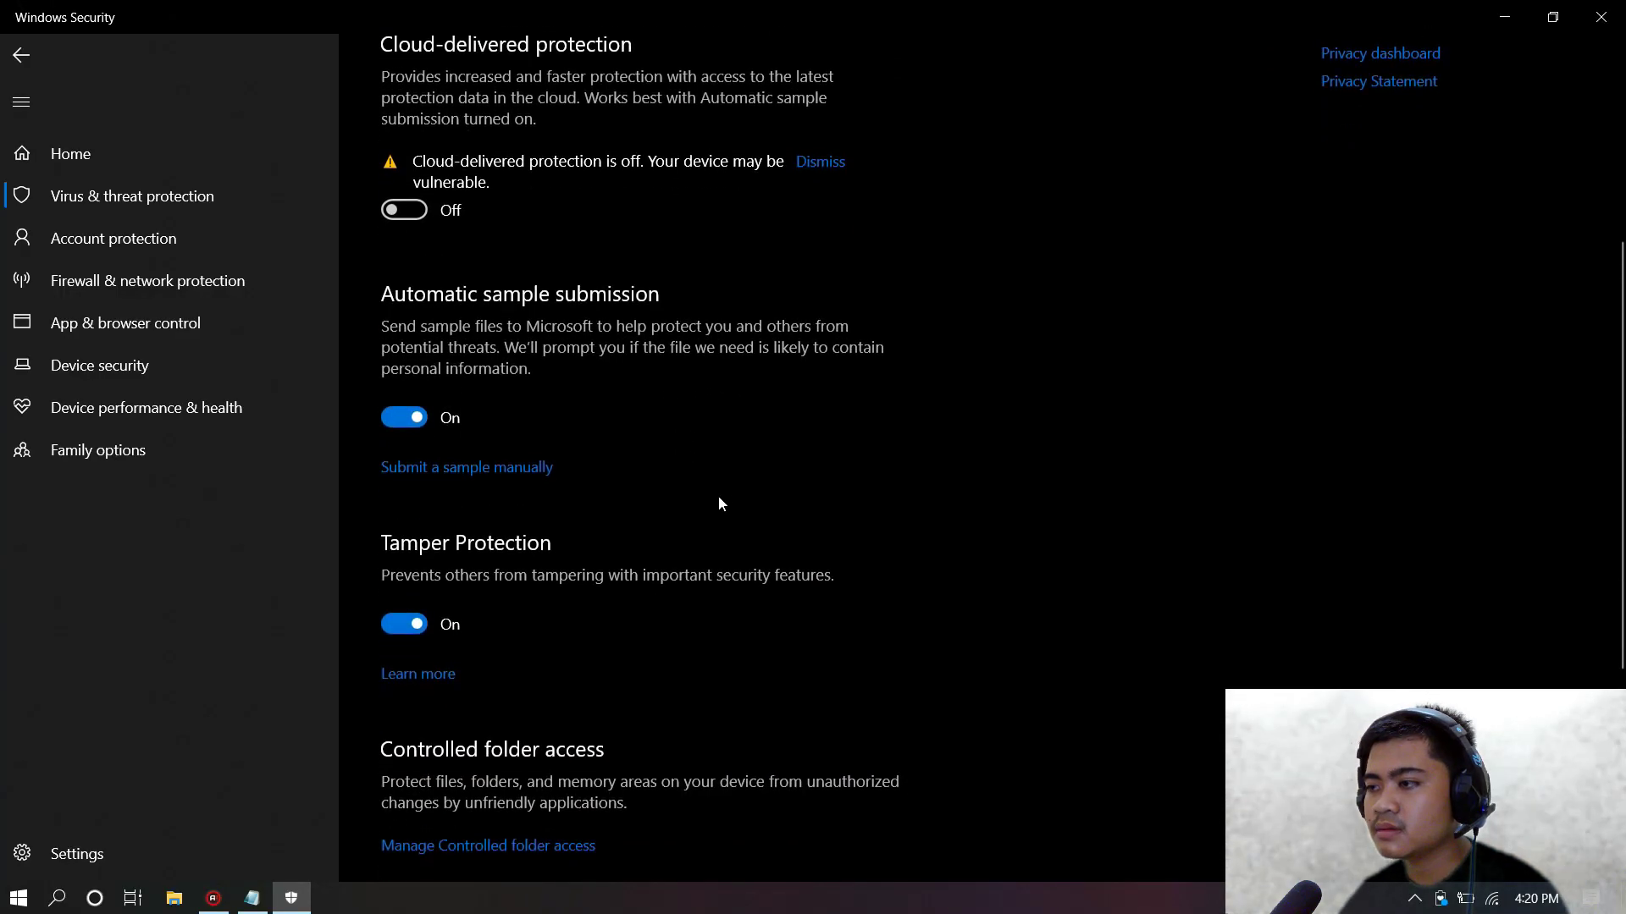
Turn off Automatic sample submission and close Windows Security.
scroll(718, 503, up, 2)
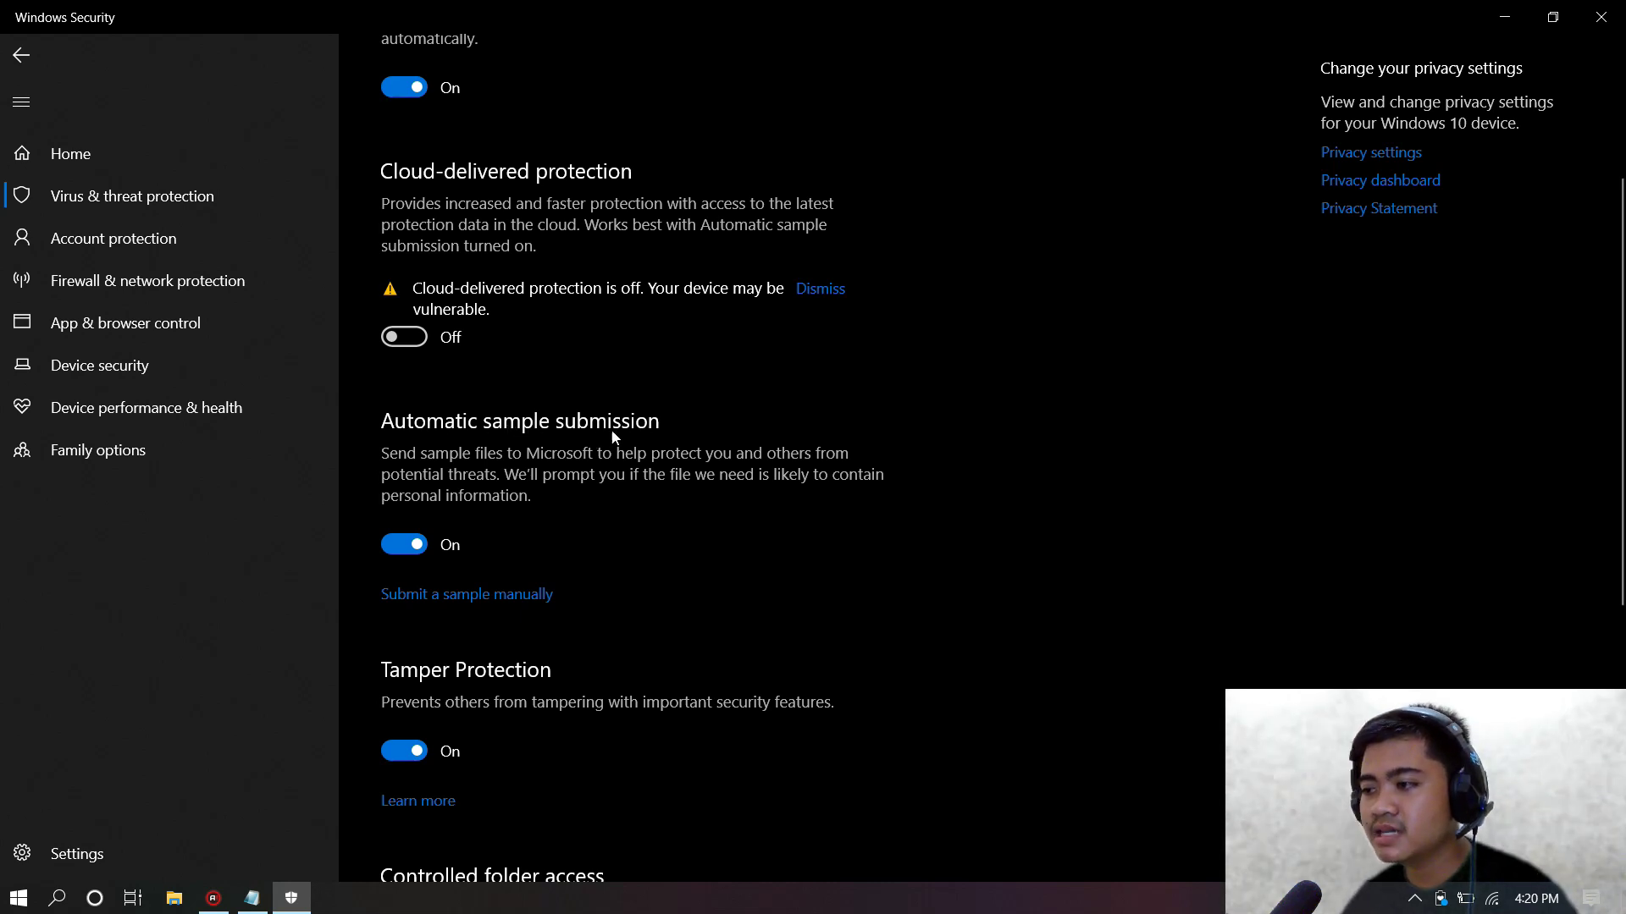
click(410, 544)
scroll(390, 266, up, 3)
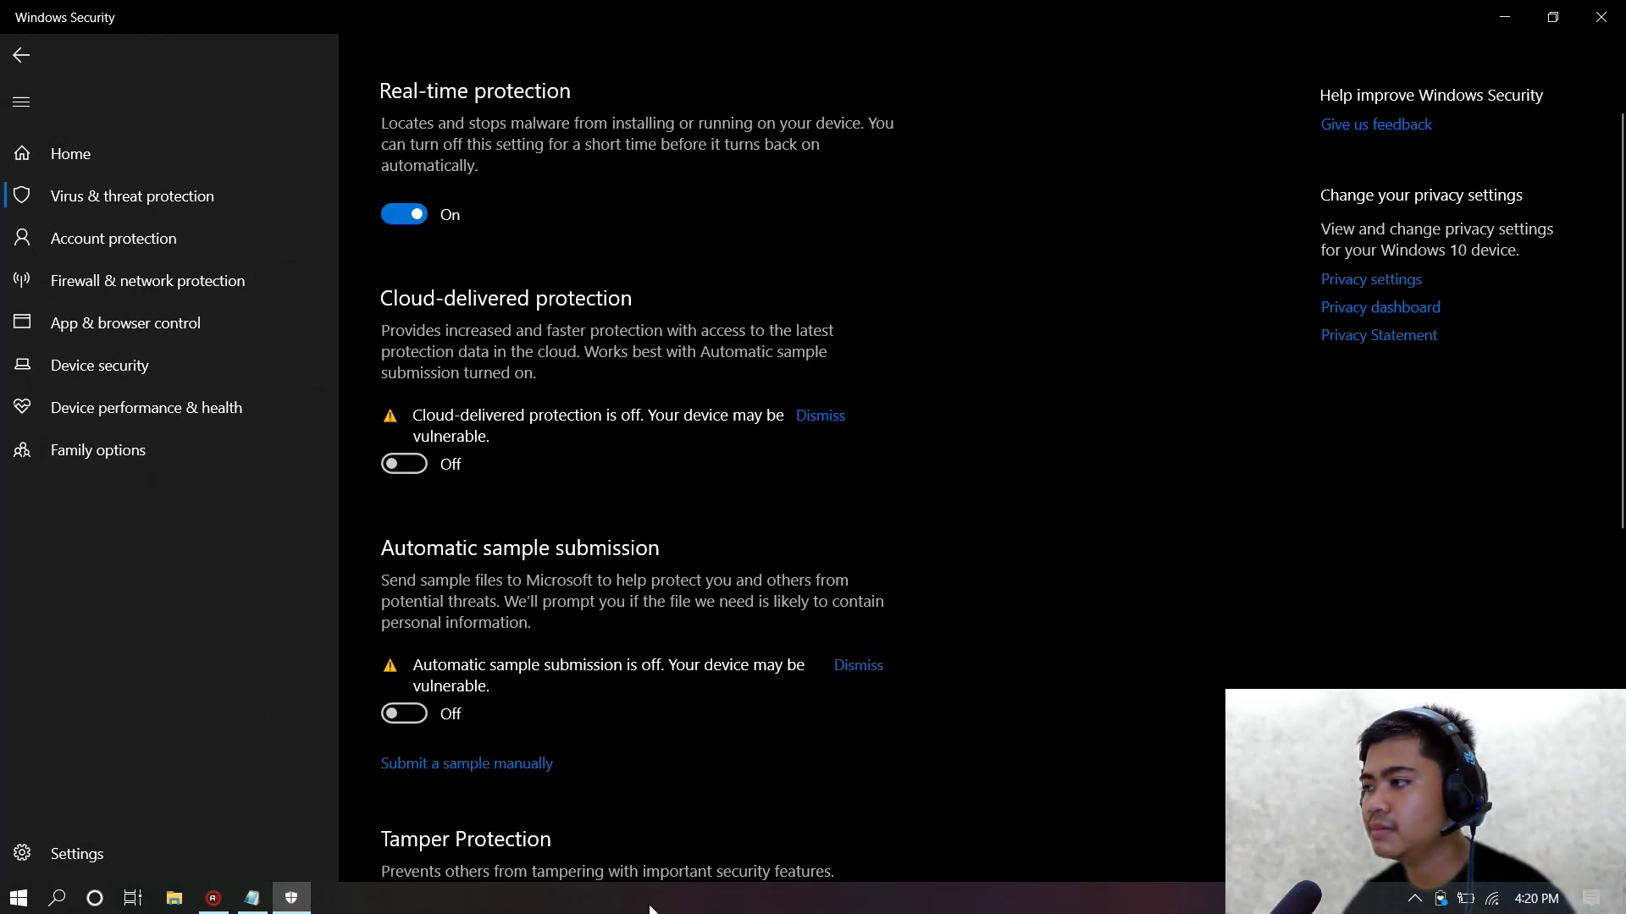
click(1613, 20)
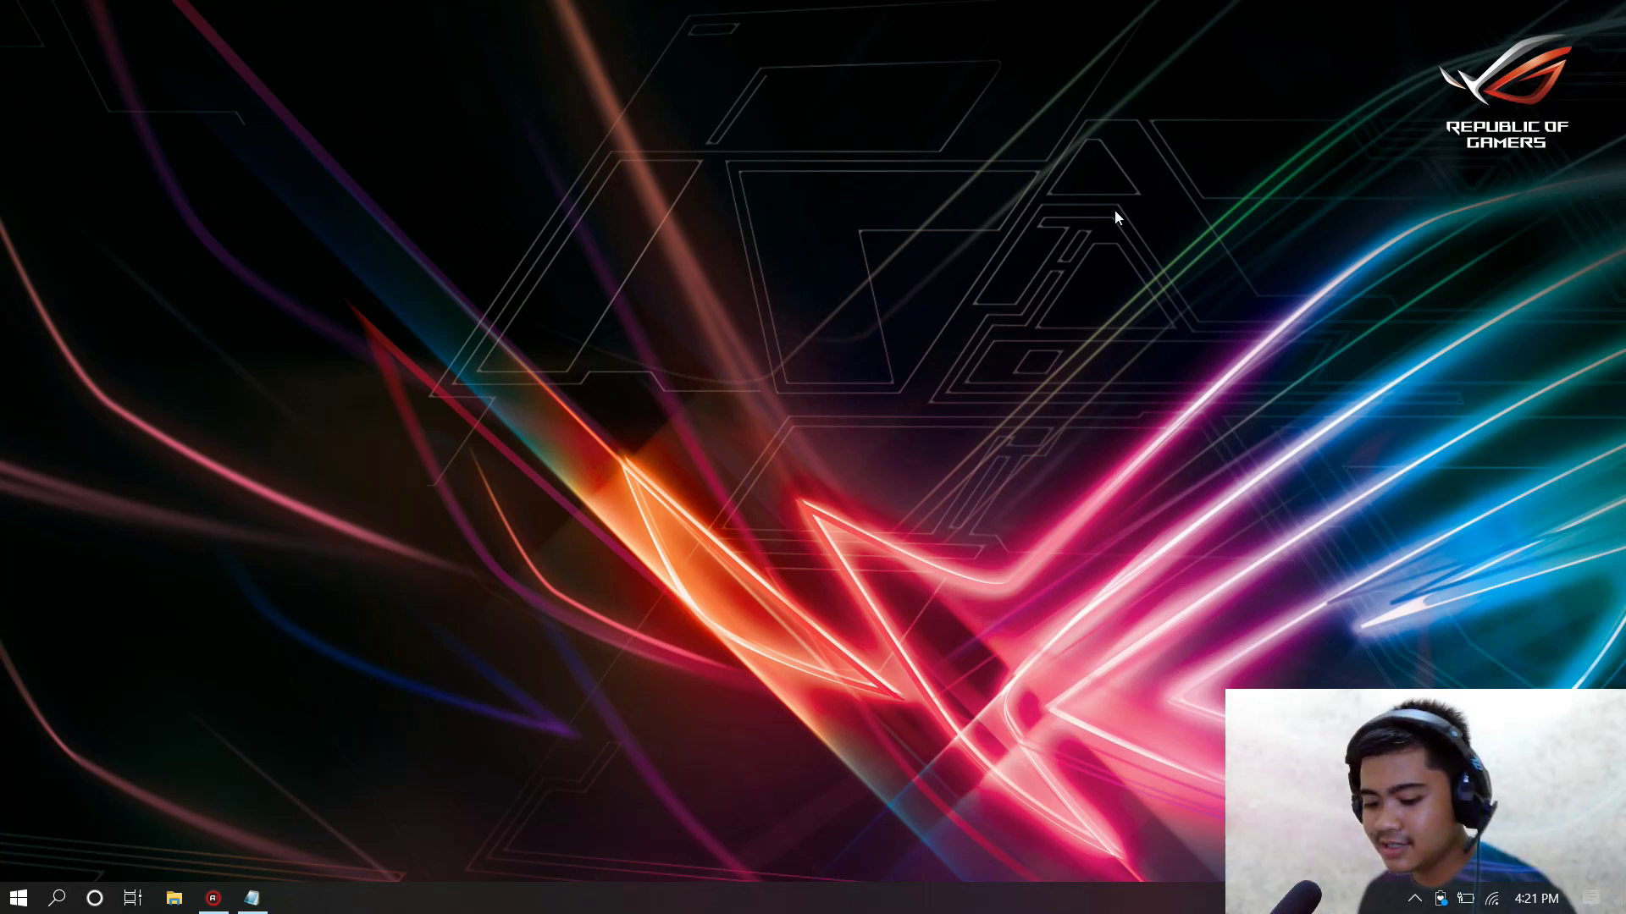
Search Windows for "sync", open the Sync your settings page and turn off Sync settings.
key(super)
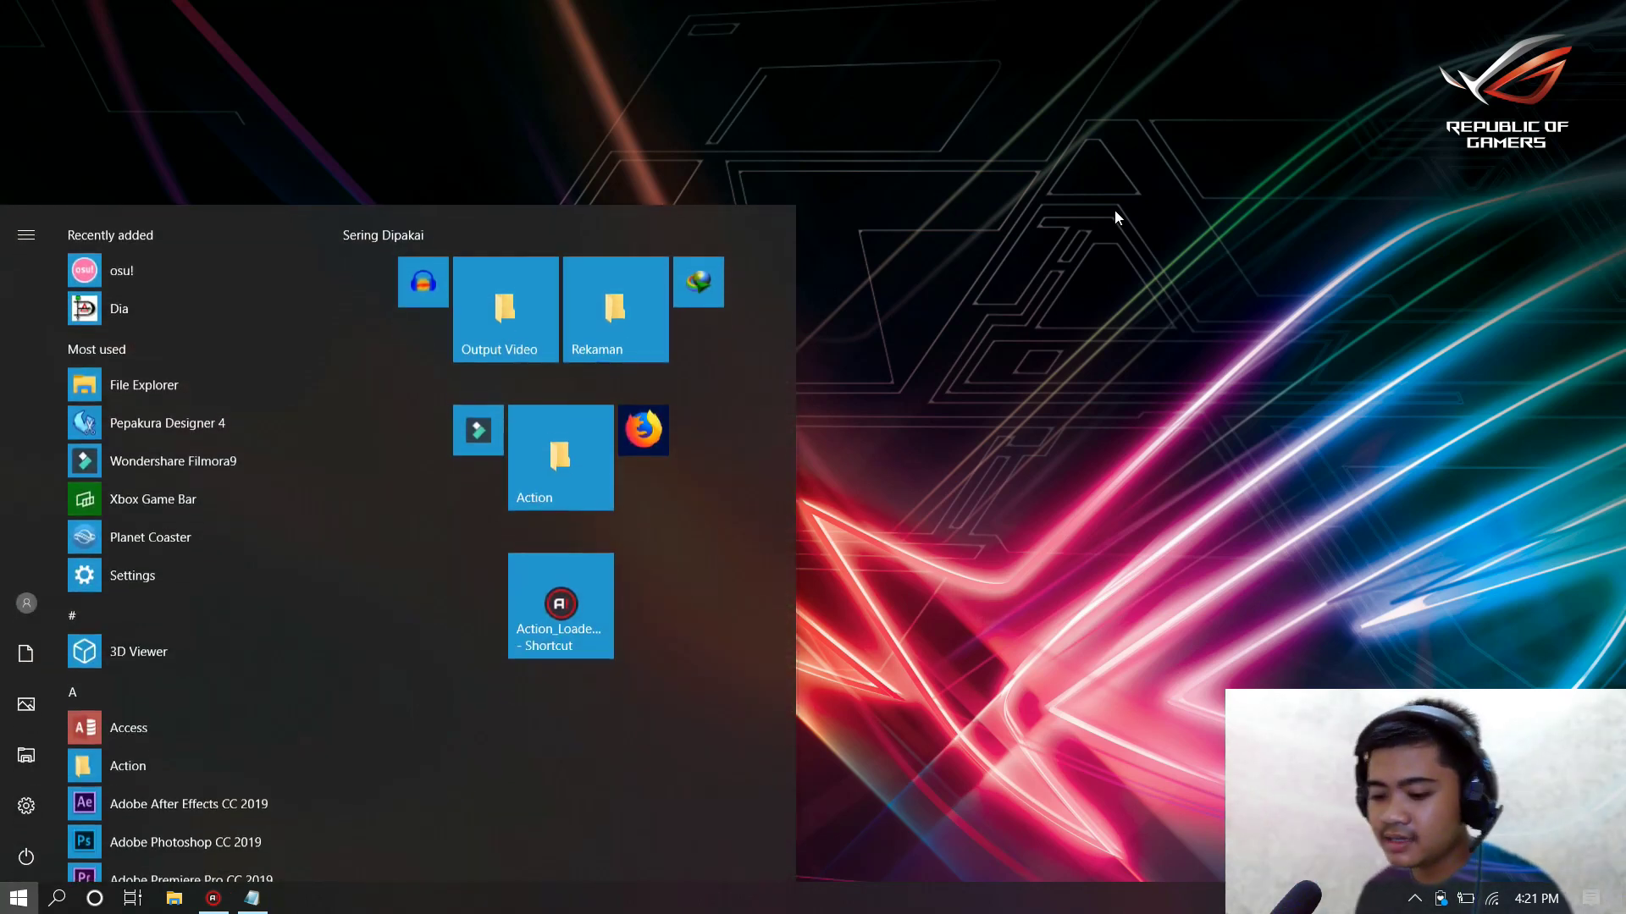
text(sync)
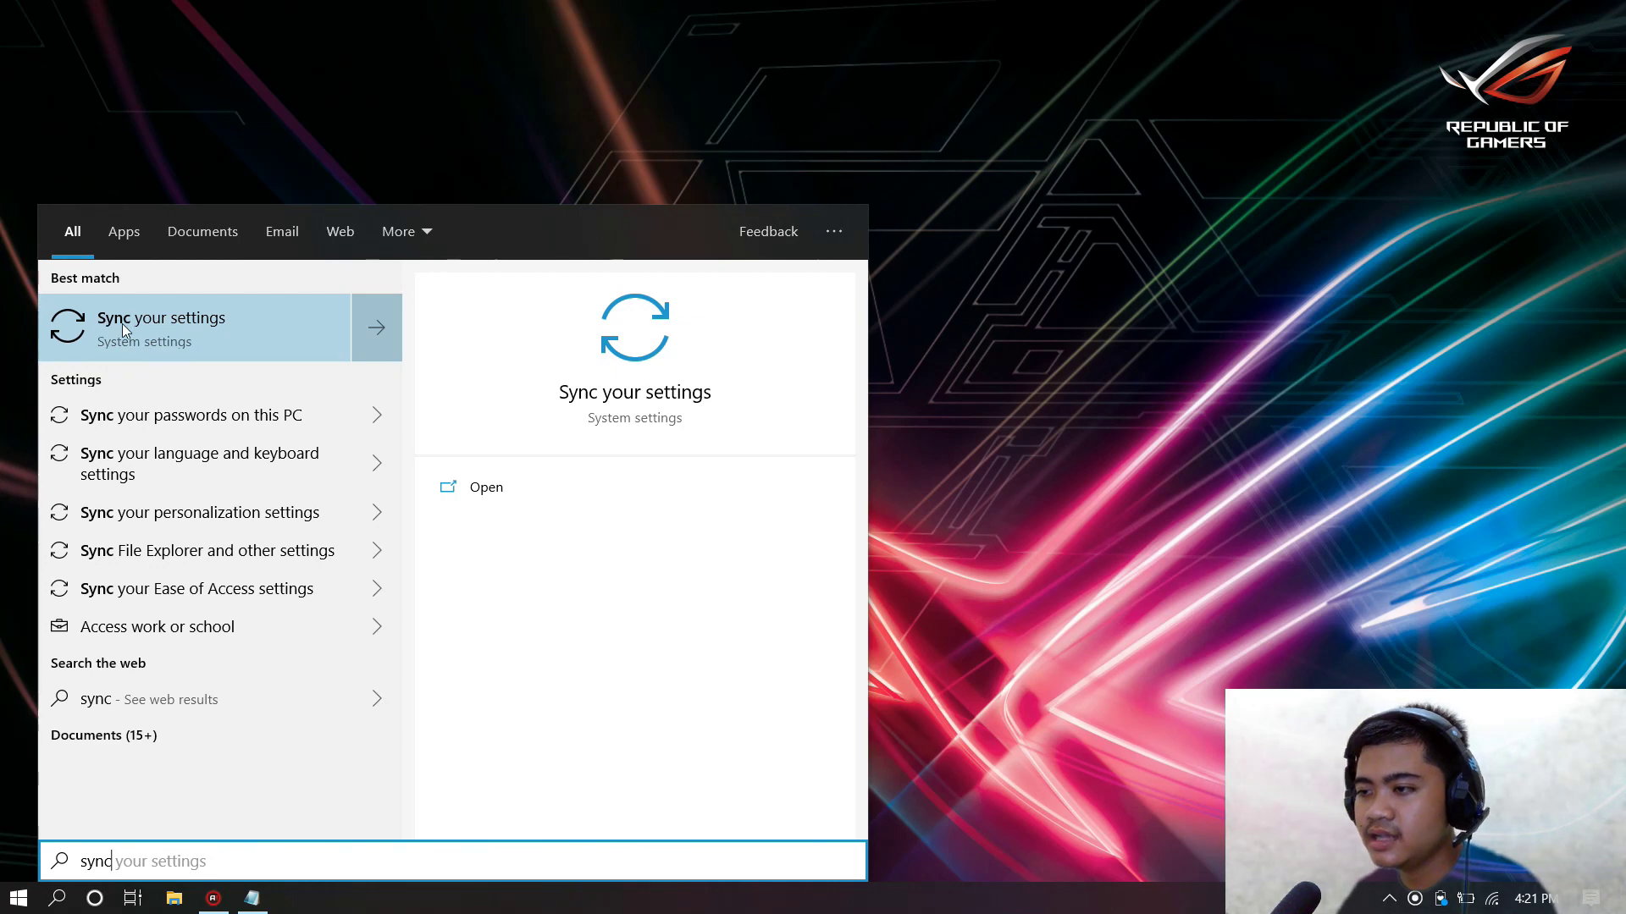
click(197, 321)
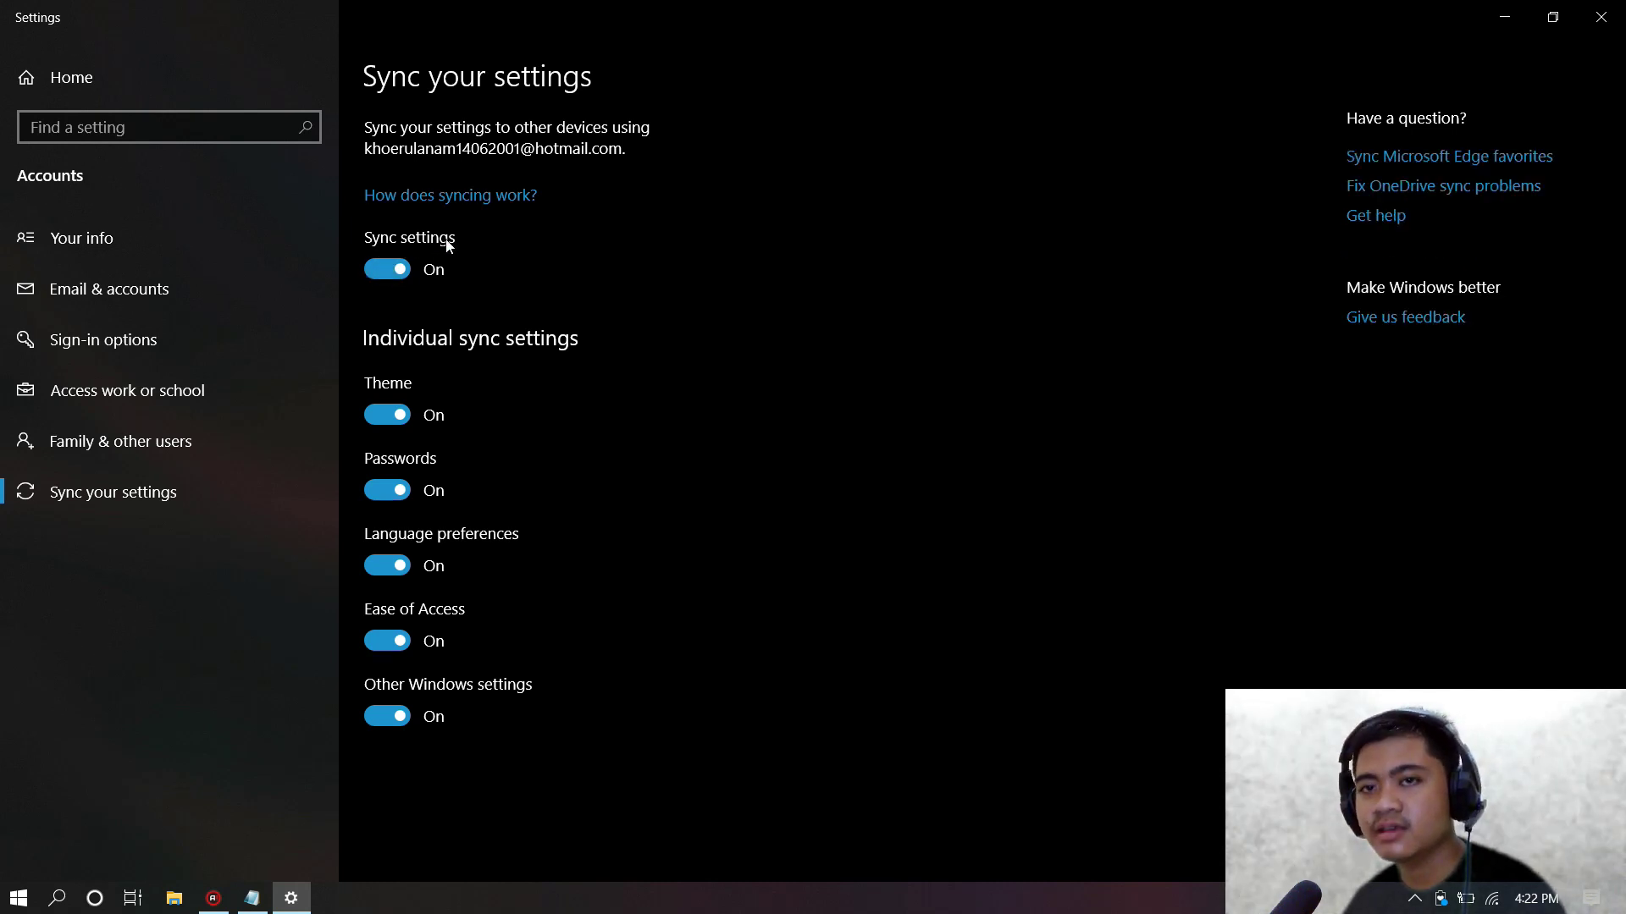
click(390, 271)
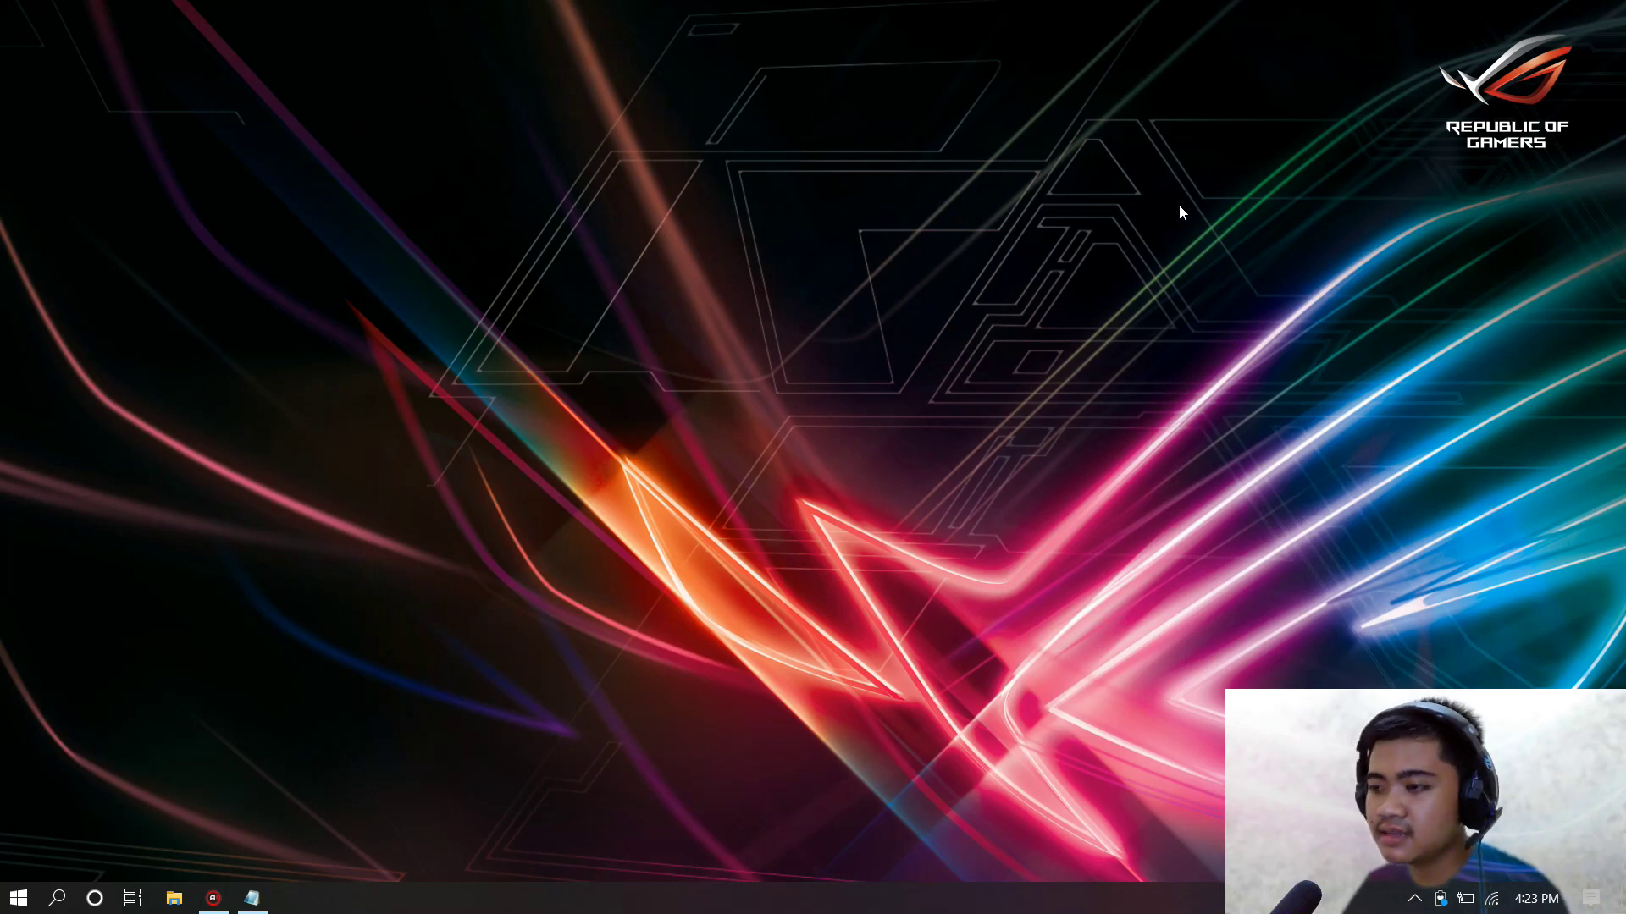
Open Update & Security in Windows Settings and view the advanced options of Windows Update.
key(super+i)
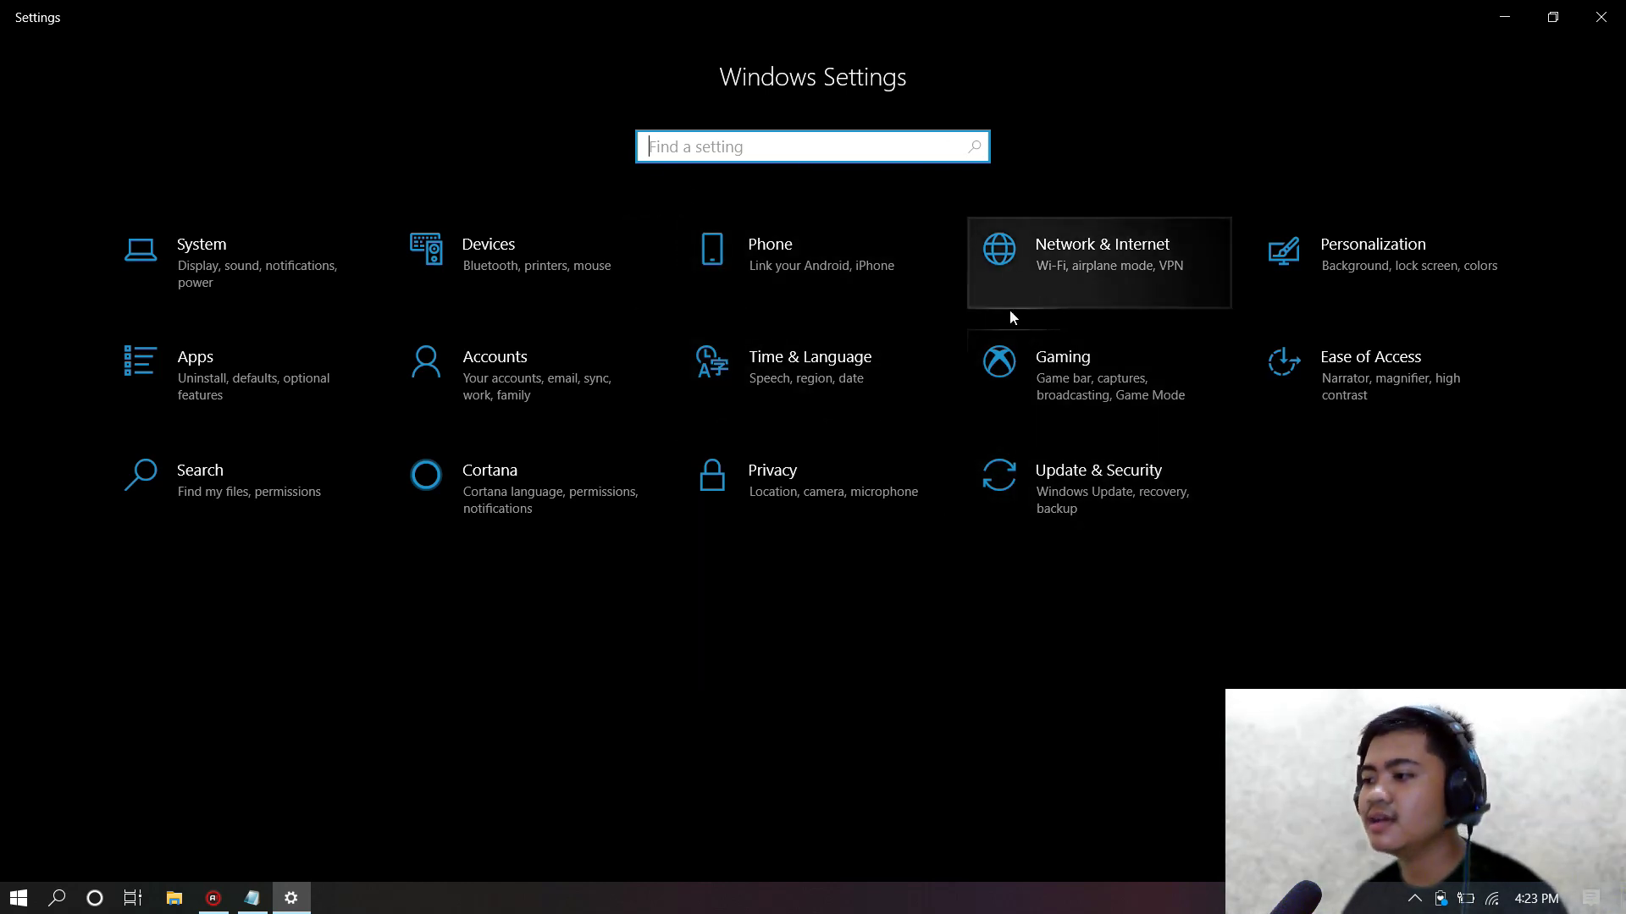
click(1090, 498)
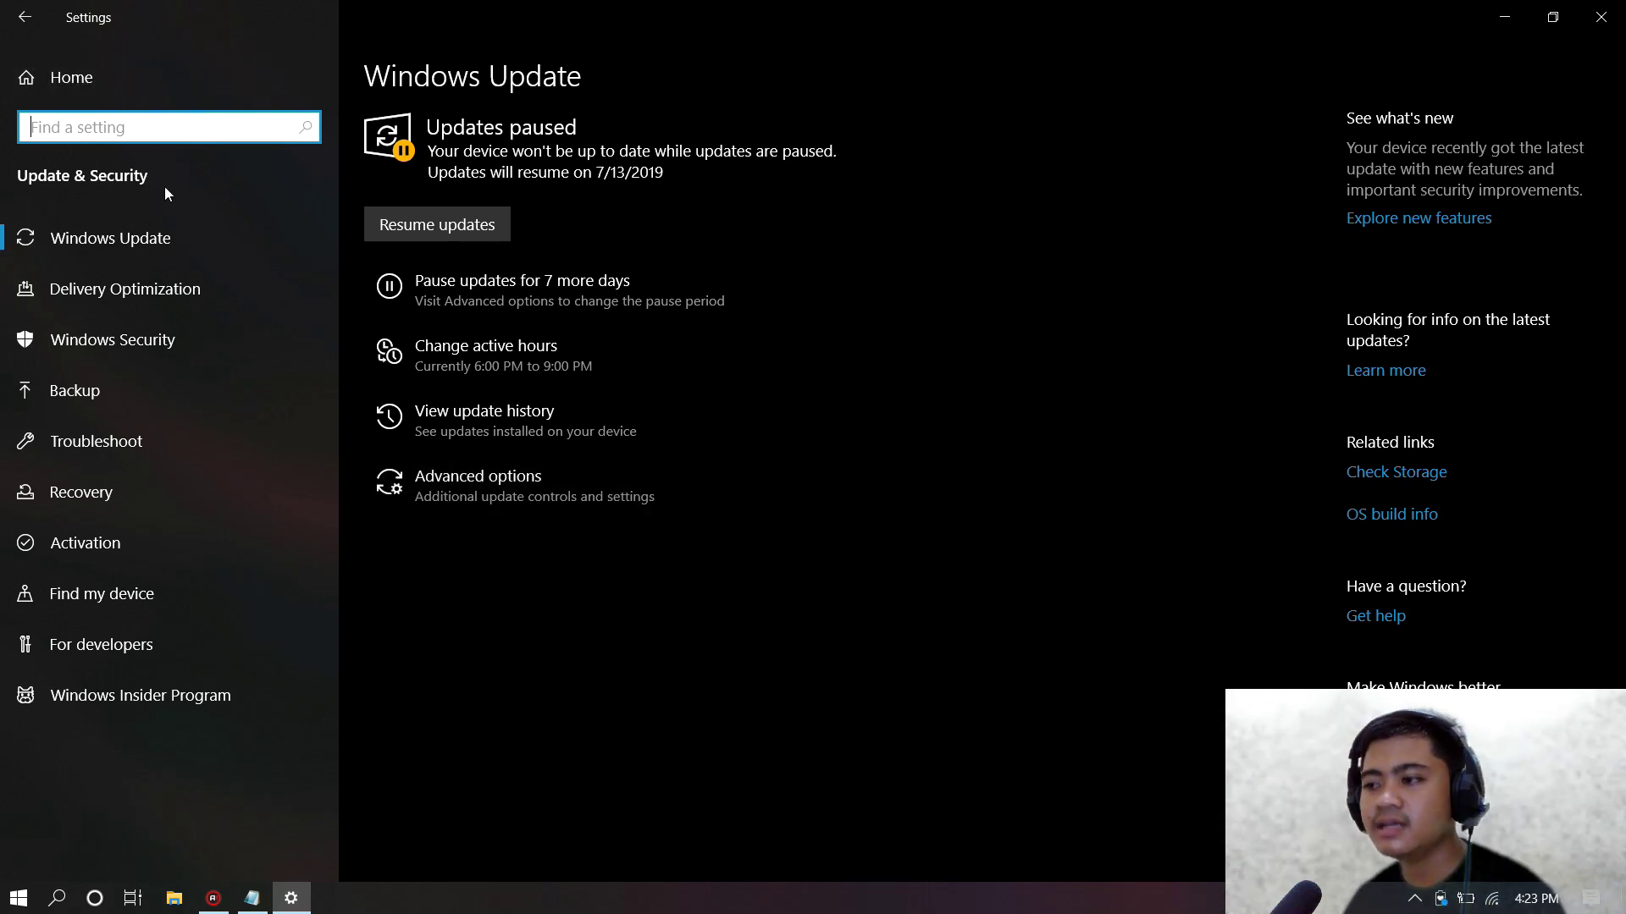
click(510, 500)
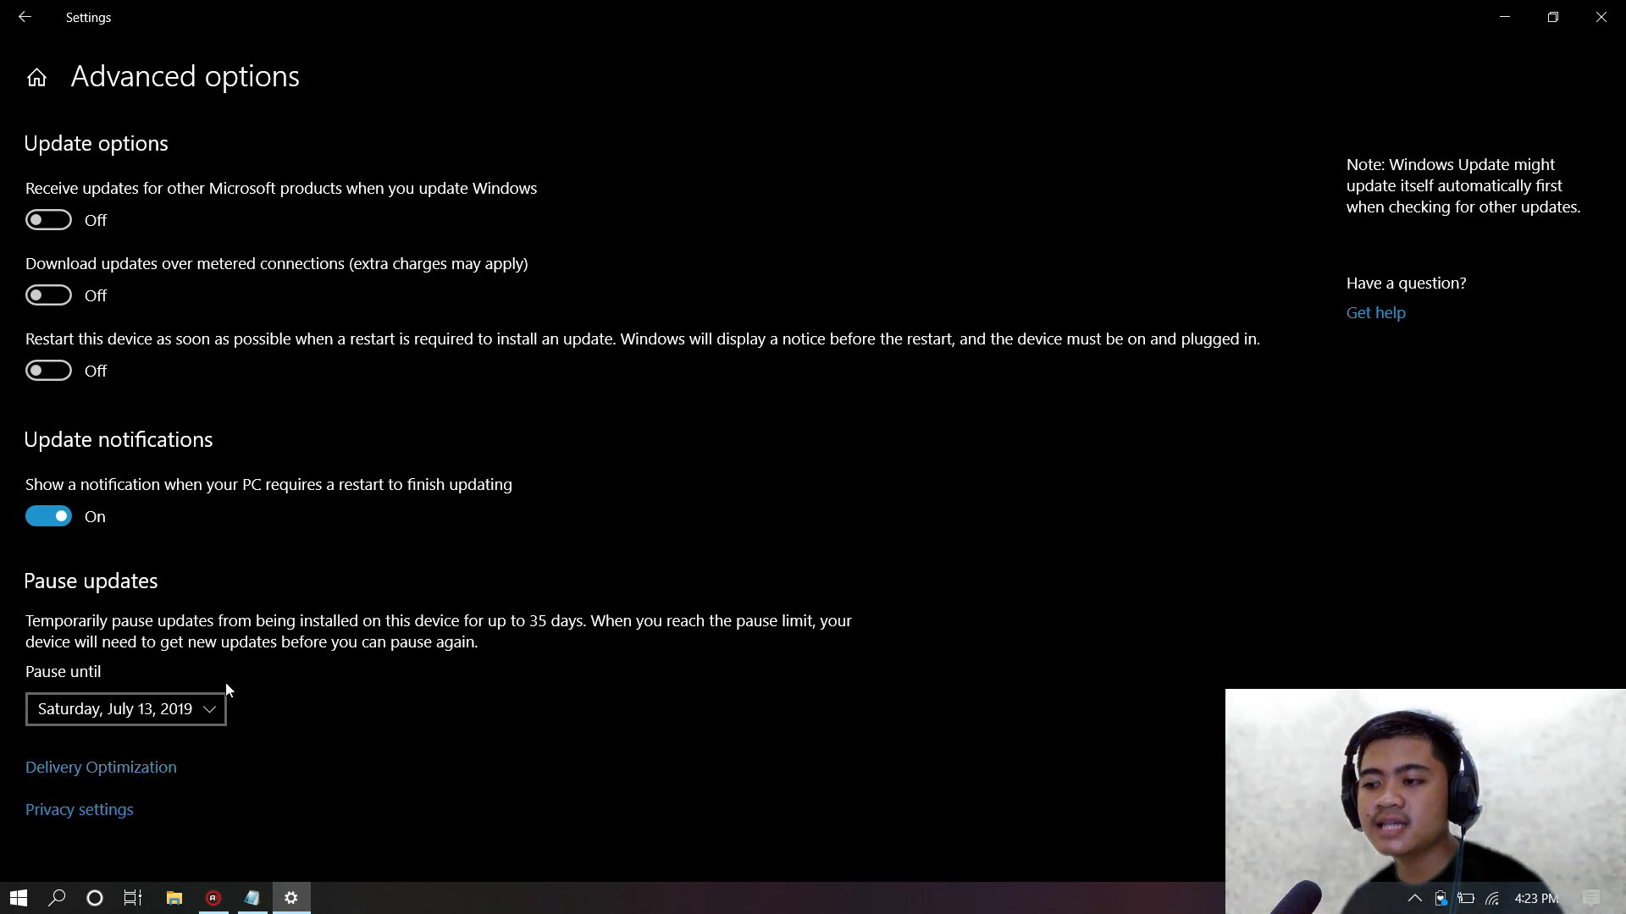
Open the advanced options of Delivery Optimization under Update & Security.
click(81, 770)
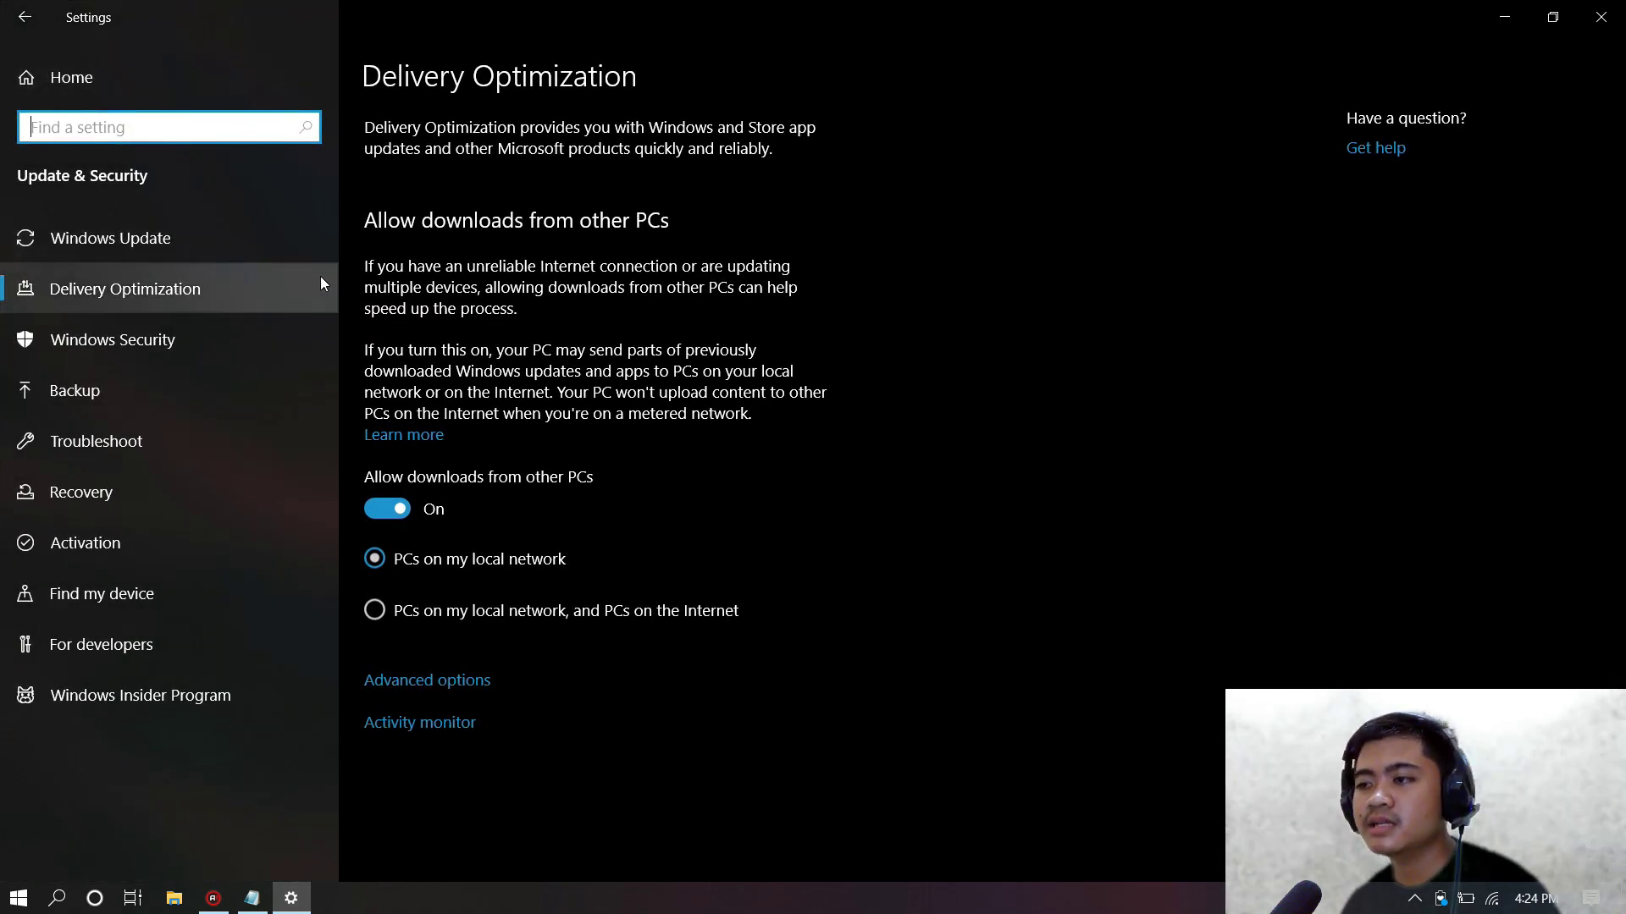
click(154, 237)
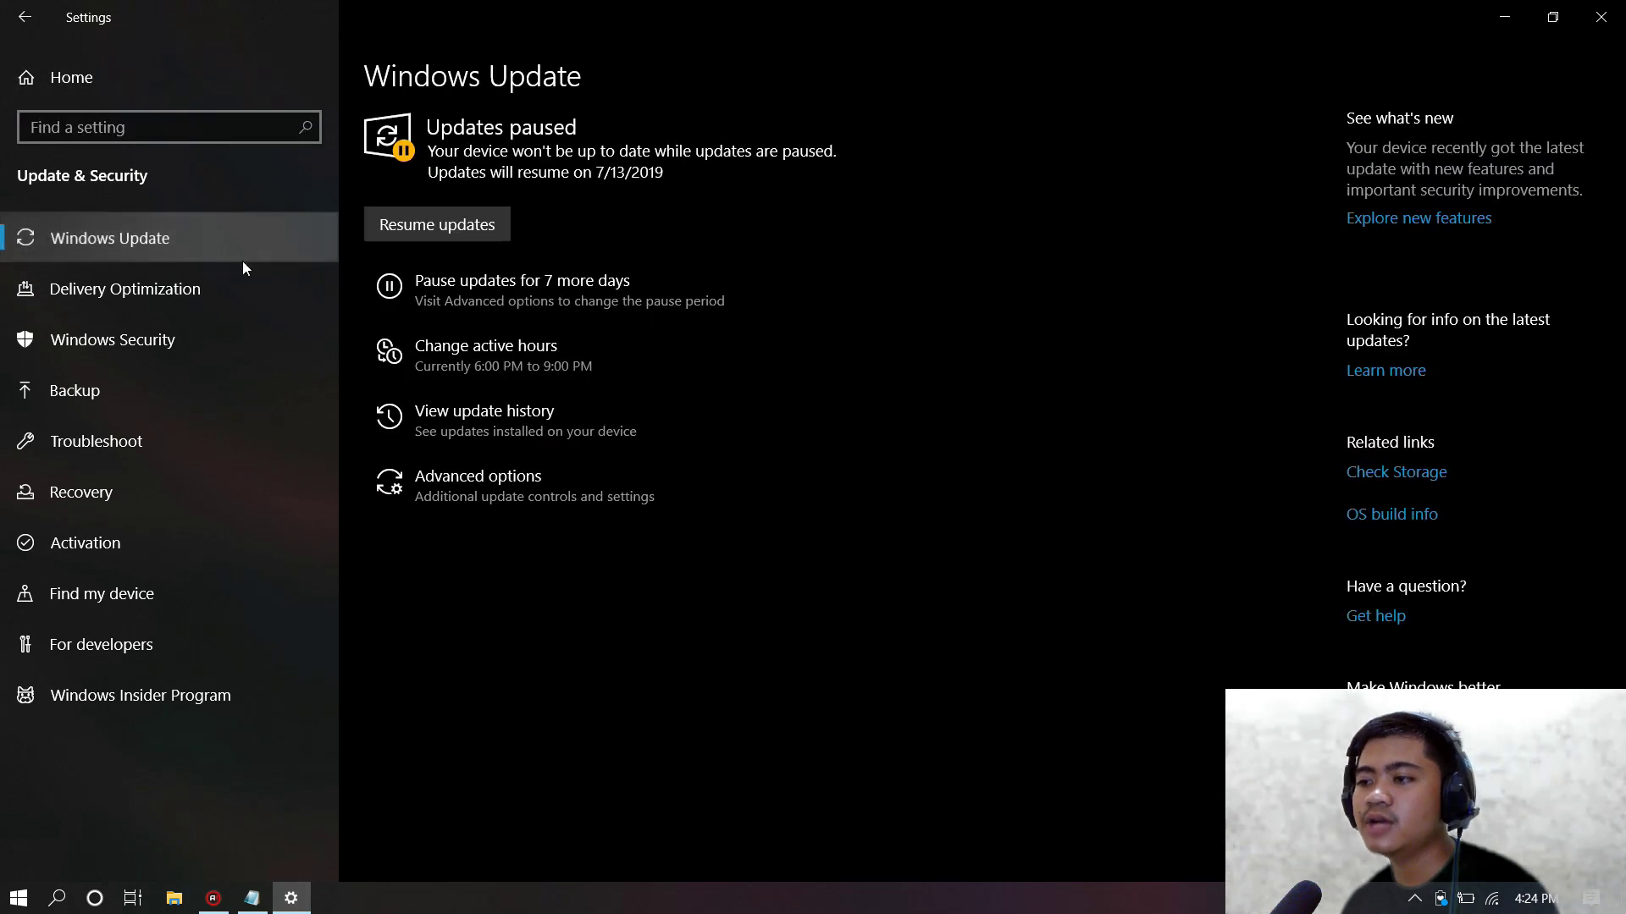
click(135, 288)
click(127, 251)
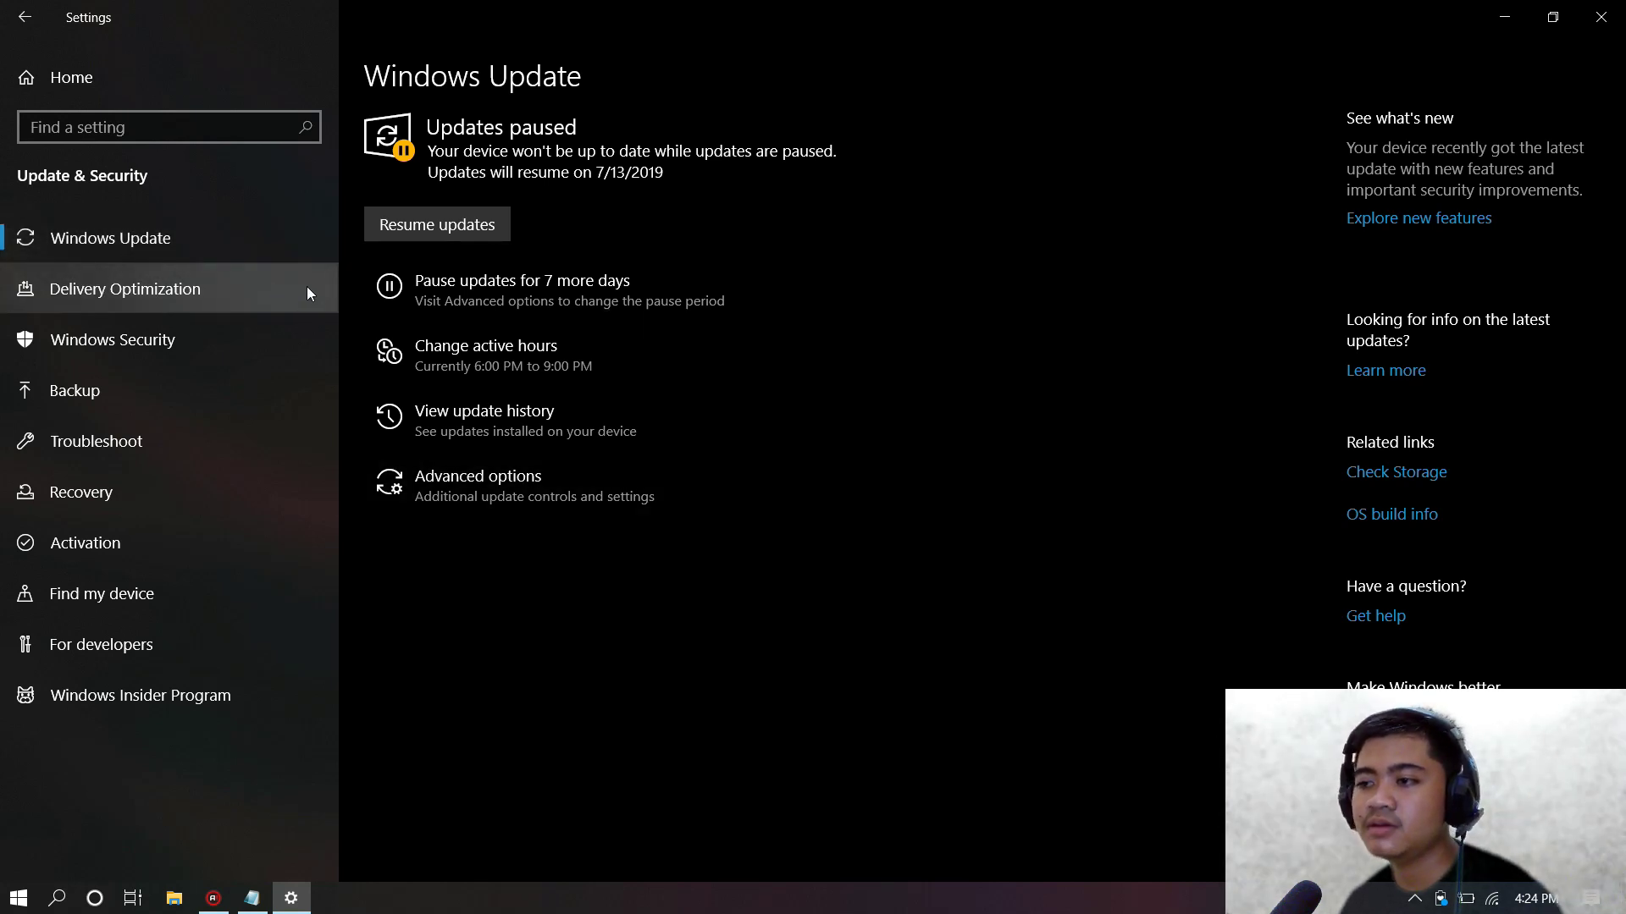
click(158, 296)
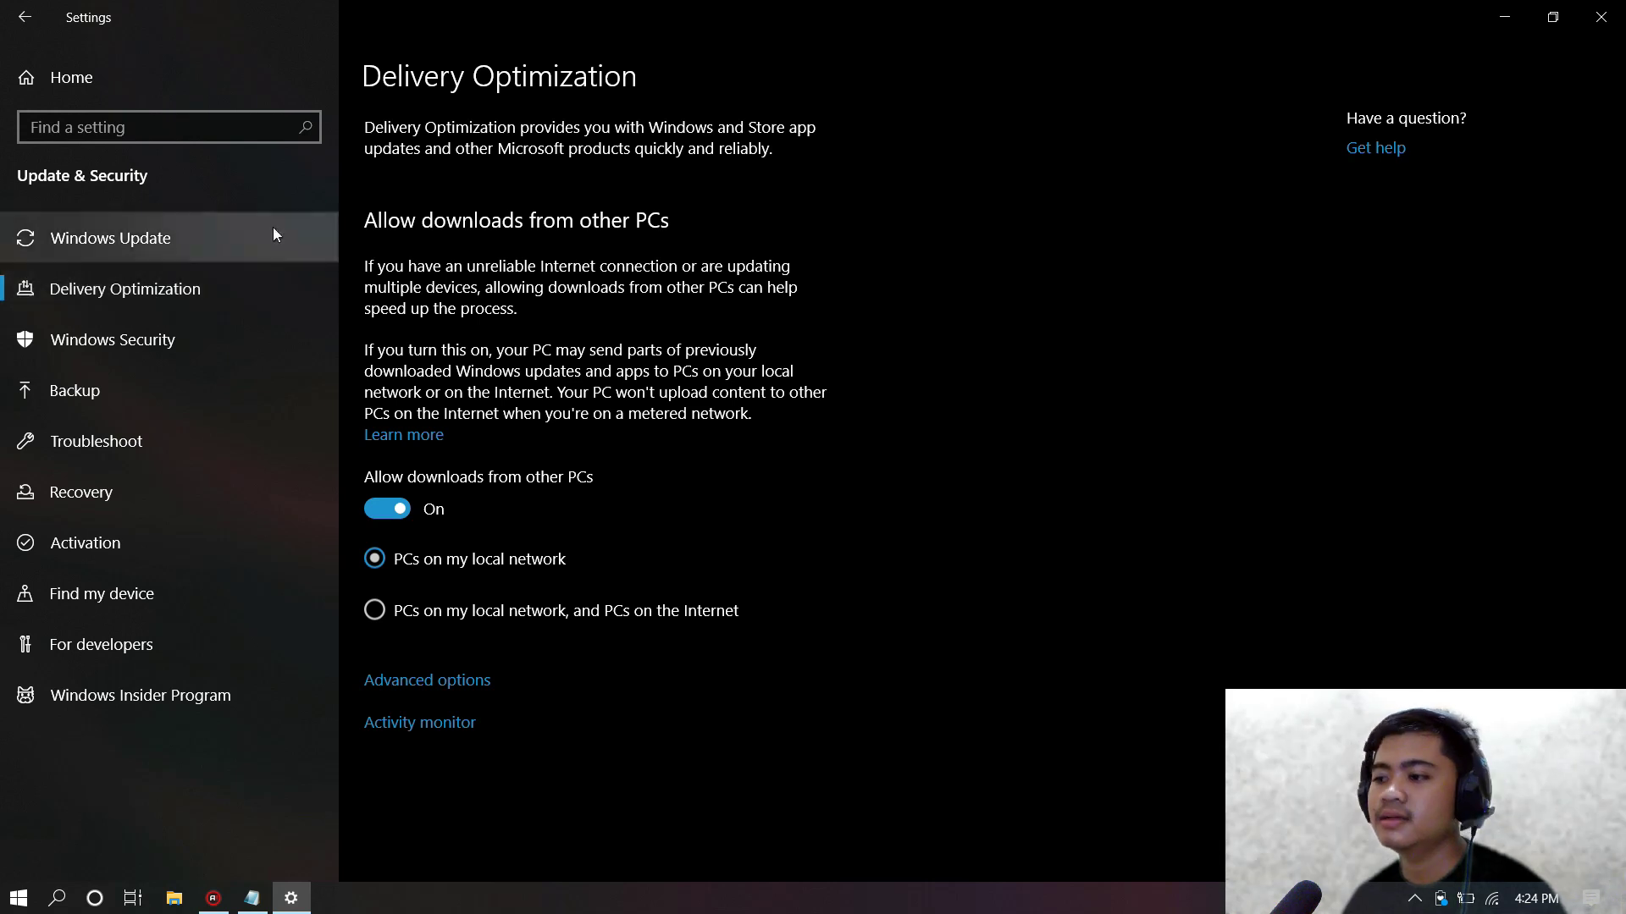
click(451, 683)
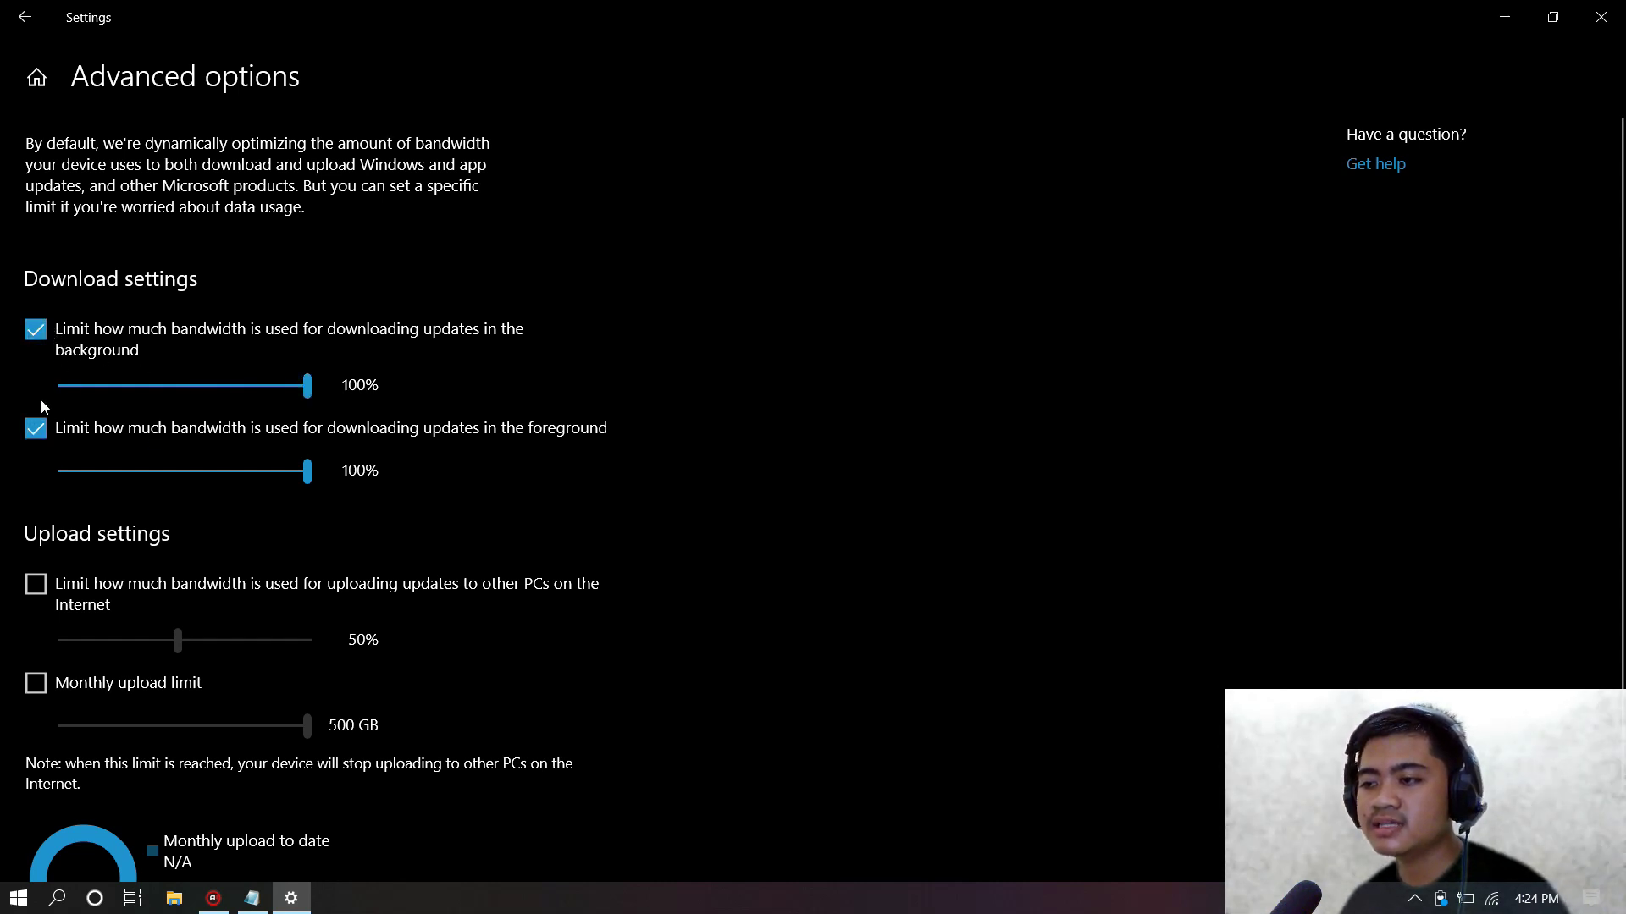
Enable the bandwidth limit for uploading updates and the monthly upload limit, setting the upload bandwidth to 100%.
click(35, 585)
click(36, 684)
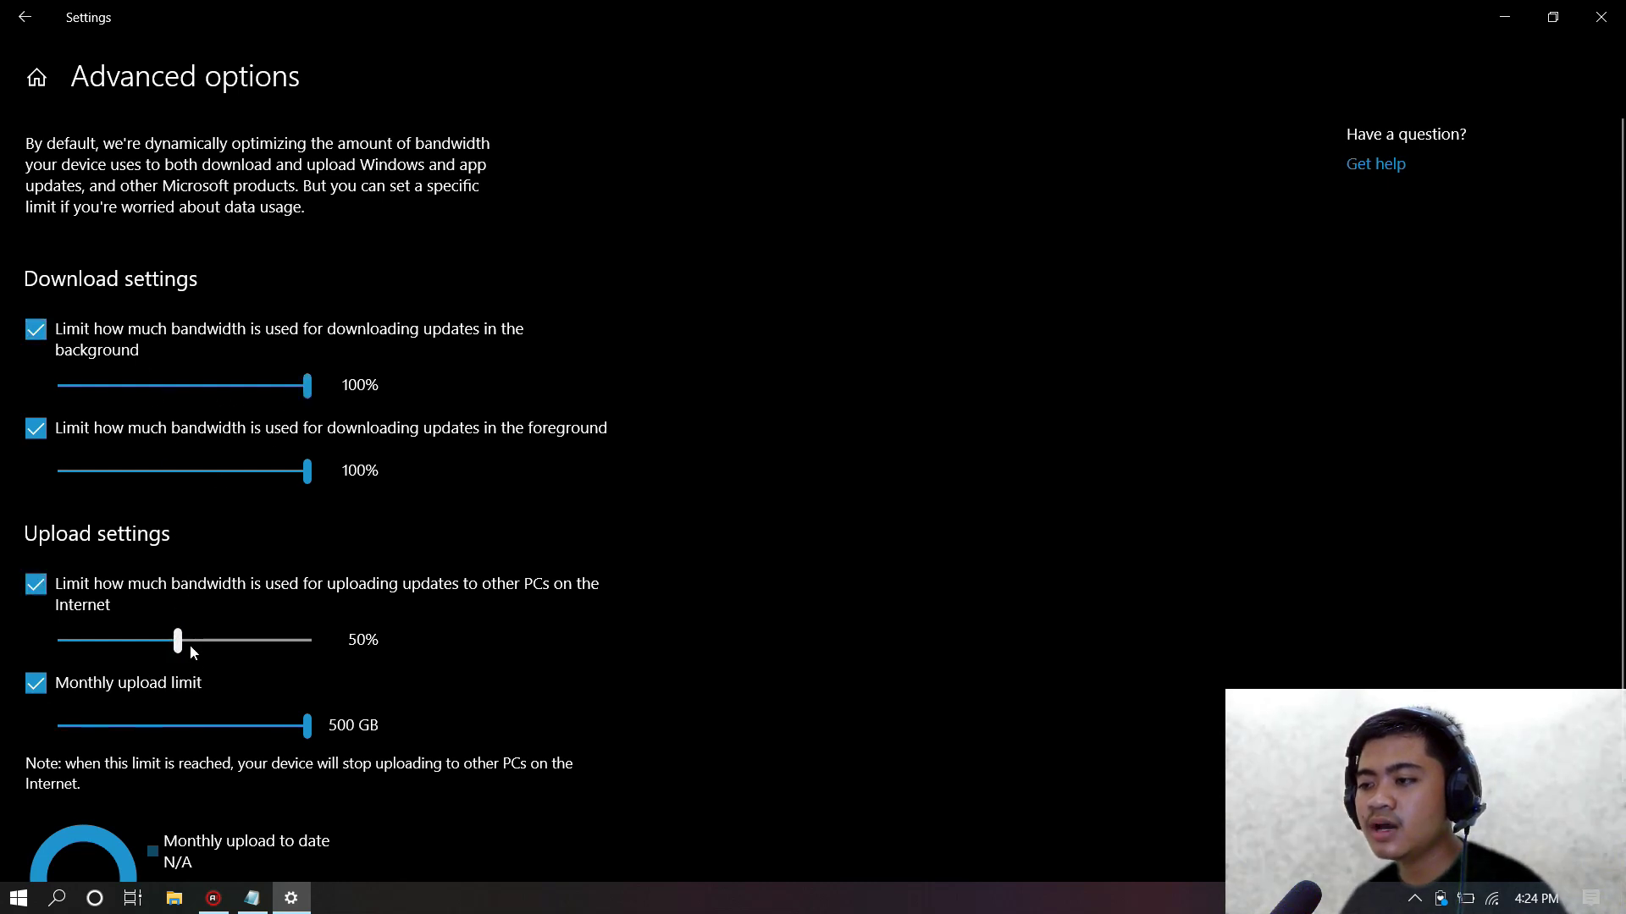
drag(190, 643, 359, 654)
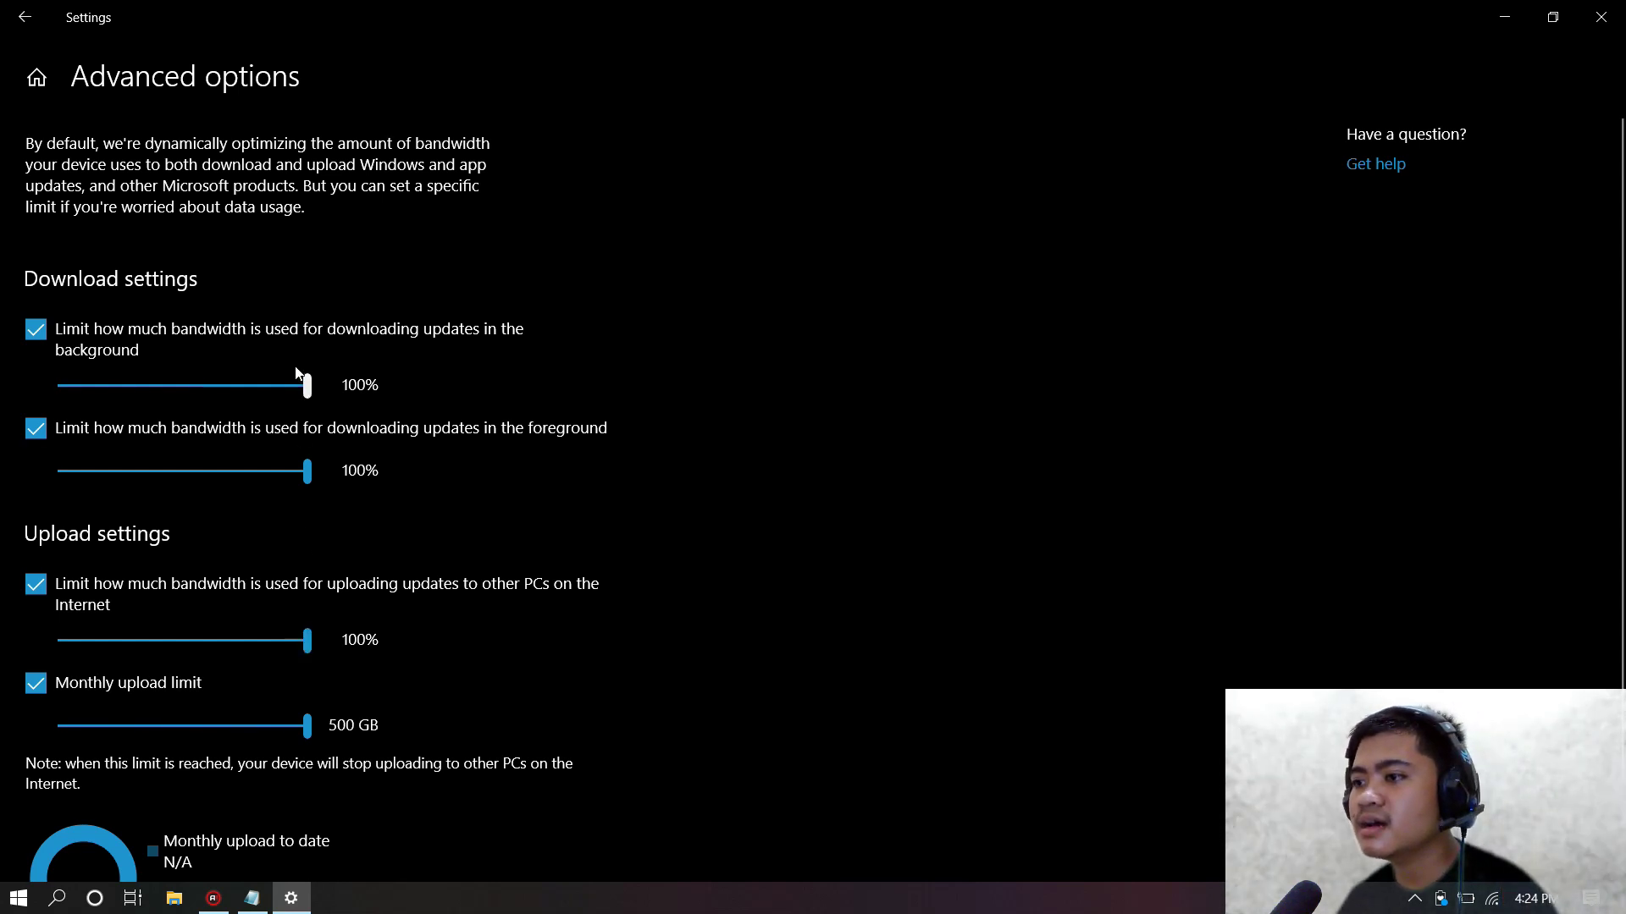
Set the download bandwidth limits for background and foreground updates to 5% each.
drag(308, 390, 308, 392)
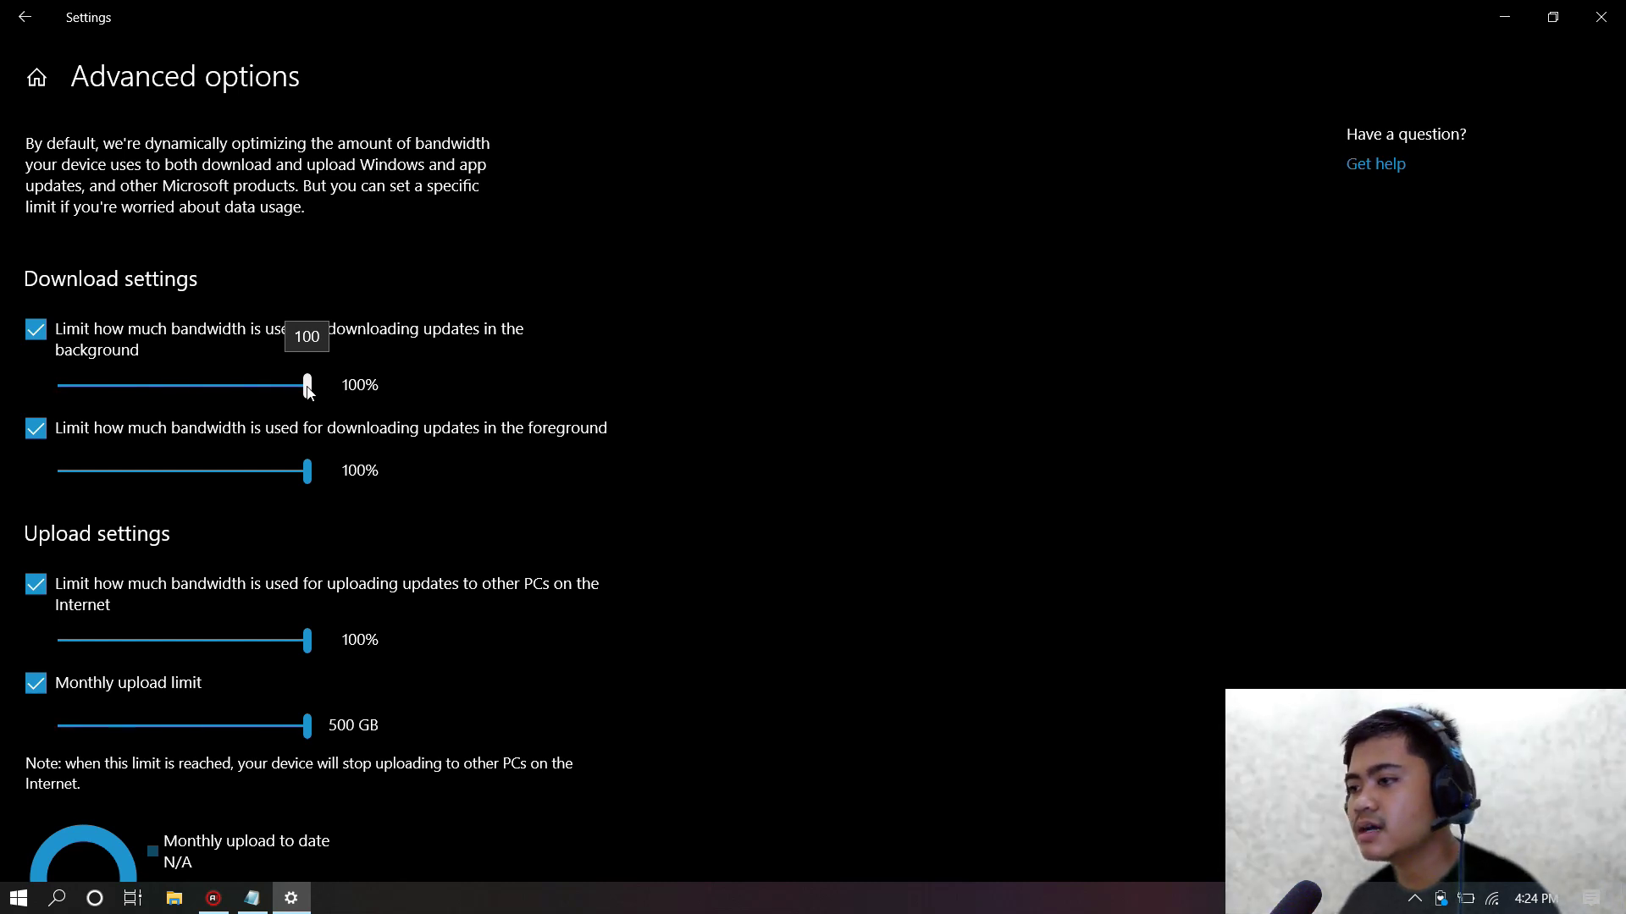
drag(308, 390, 307, 390)
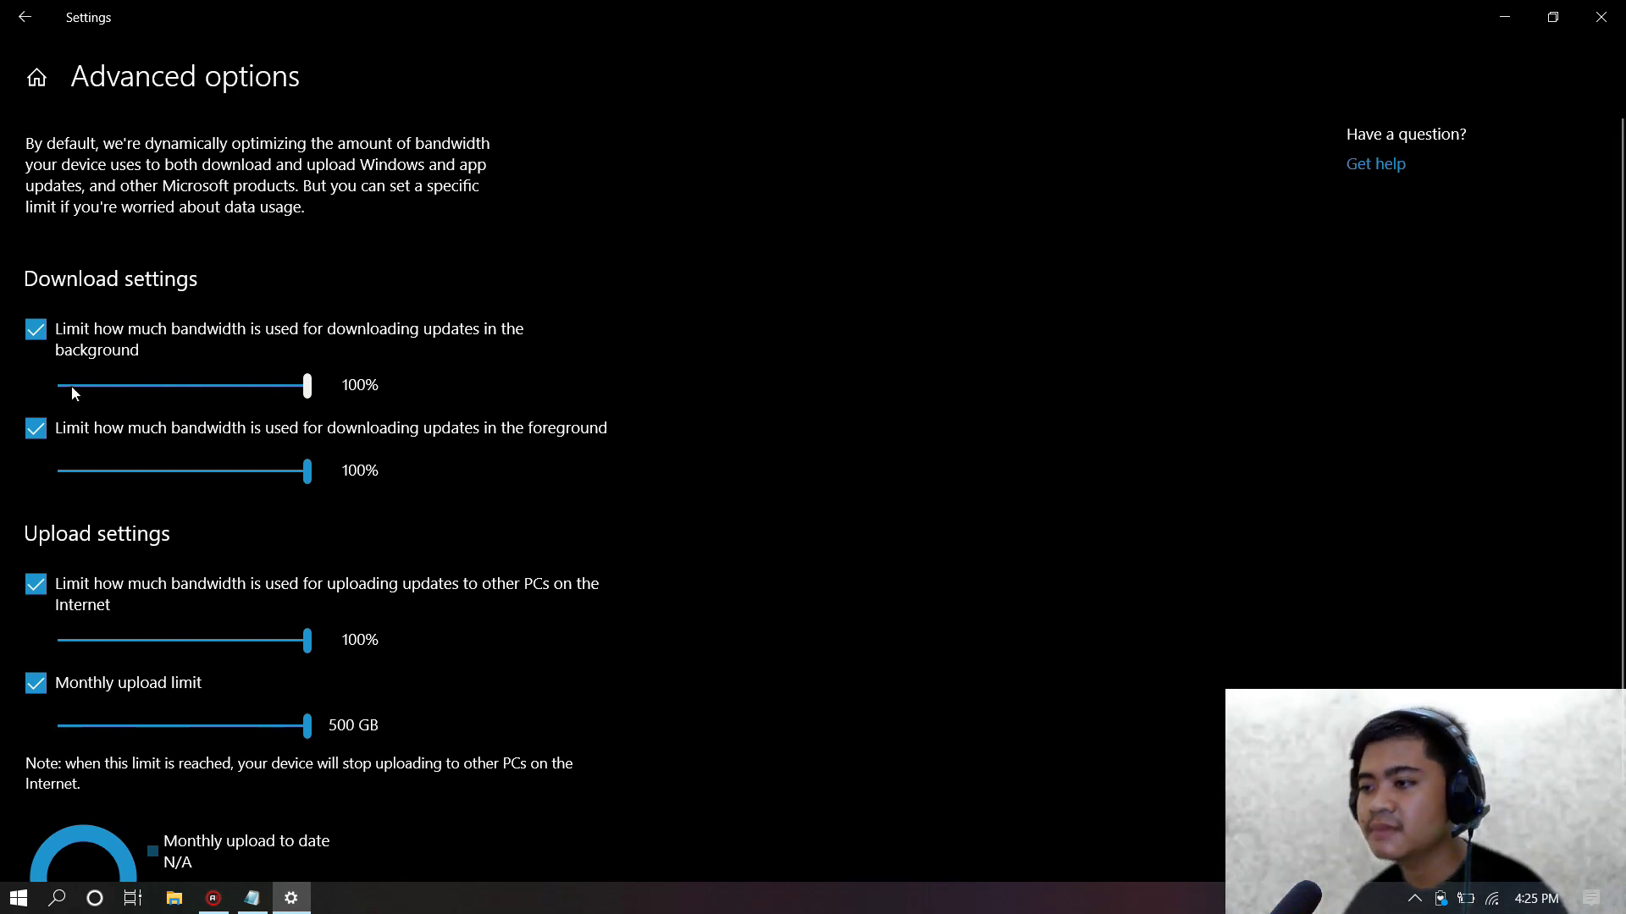
drag(307, 387, 56, 385)
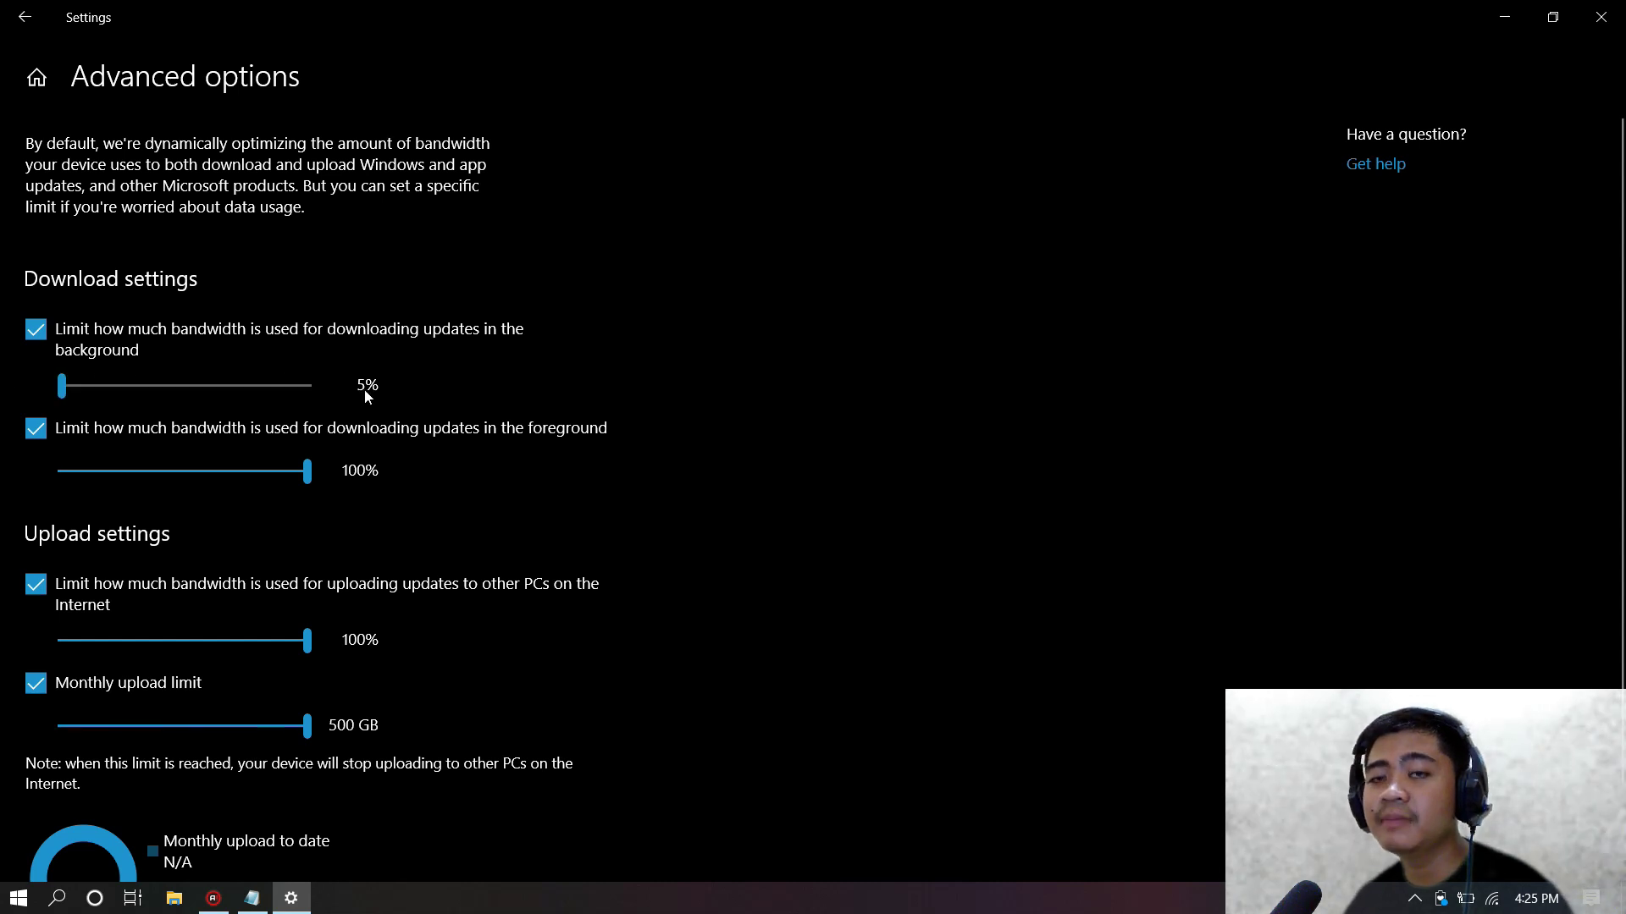
drag(308, 471, 24, 475)
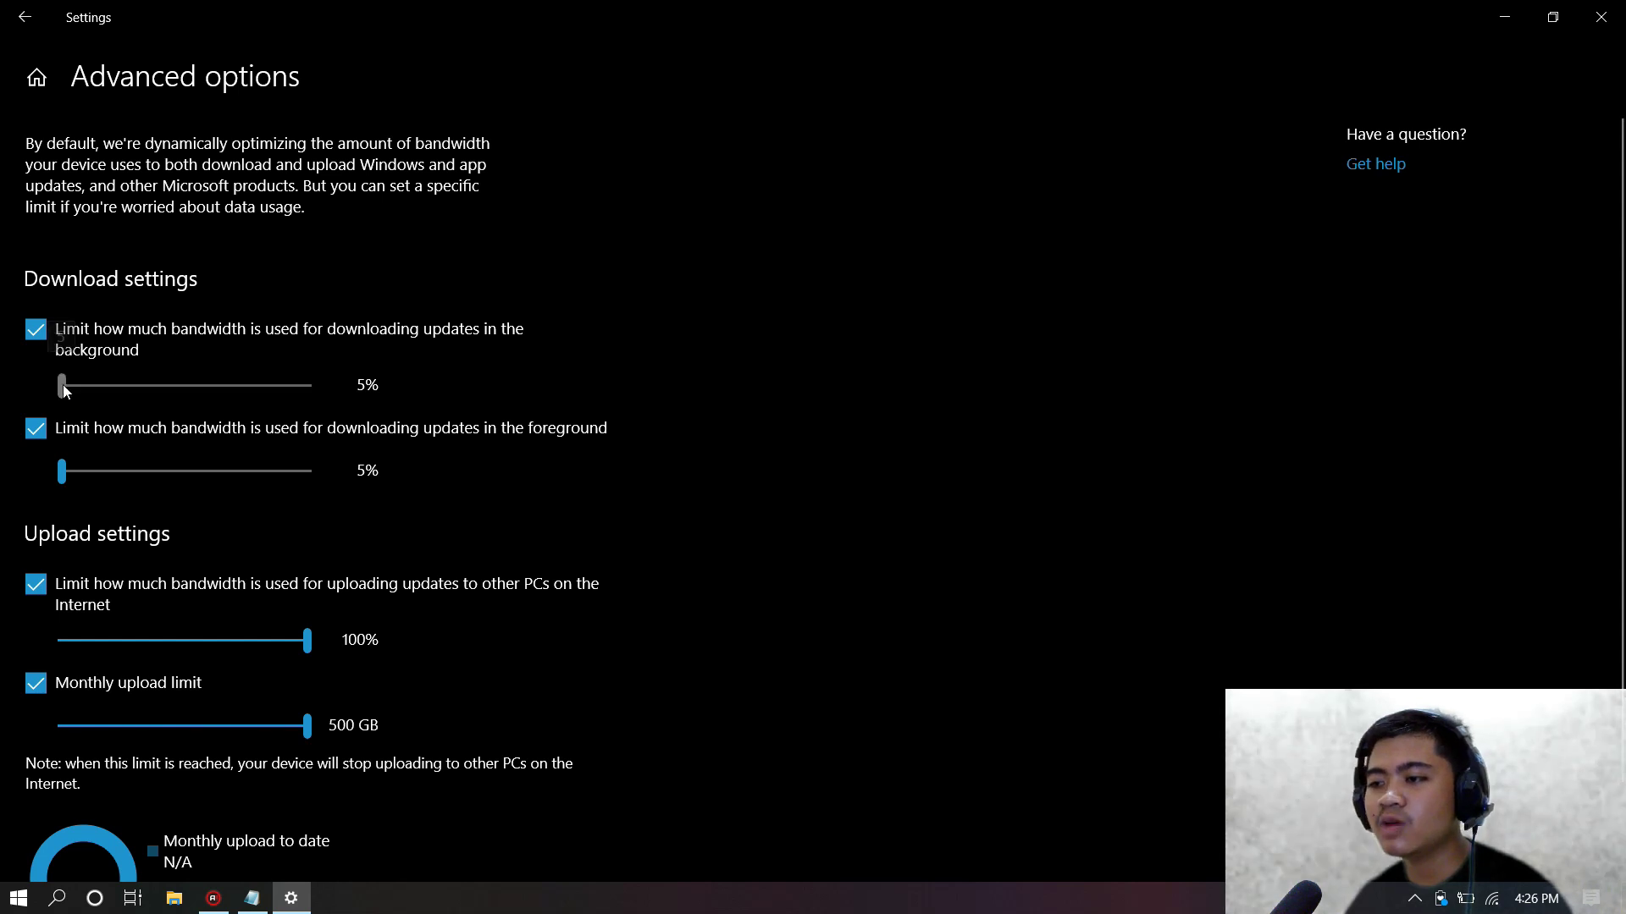
drag(62, 471, 36, 484)
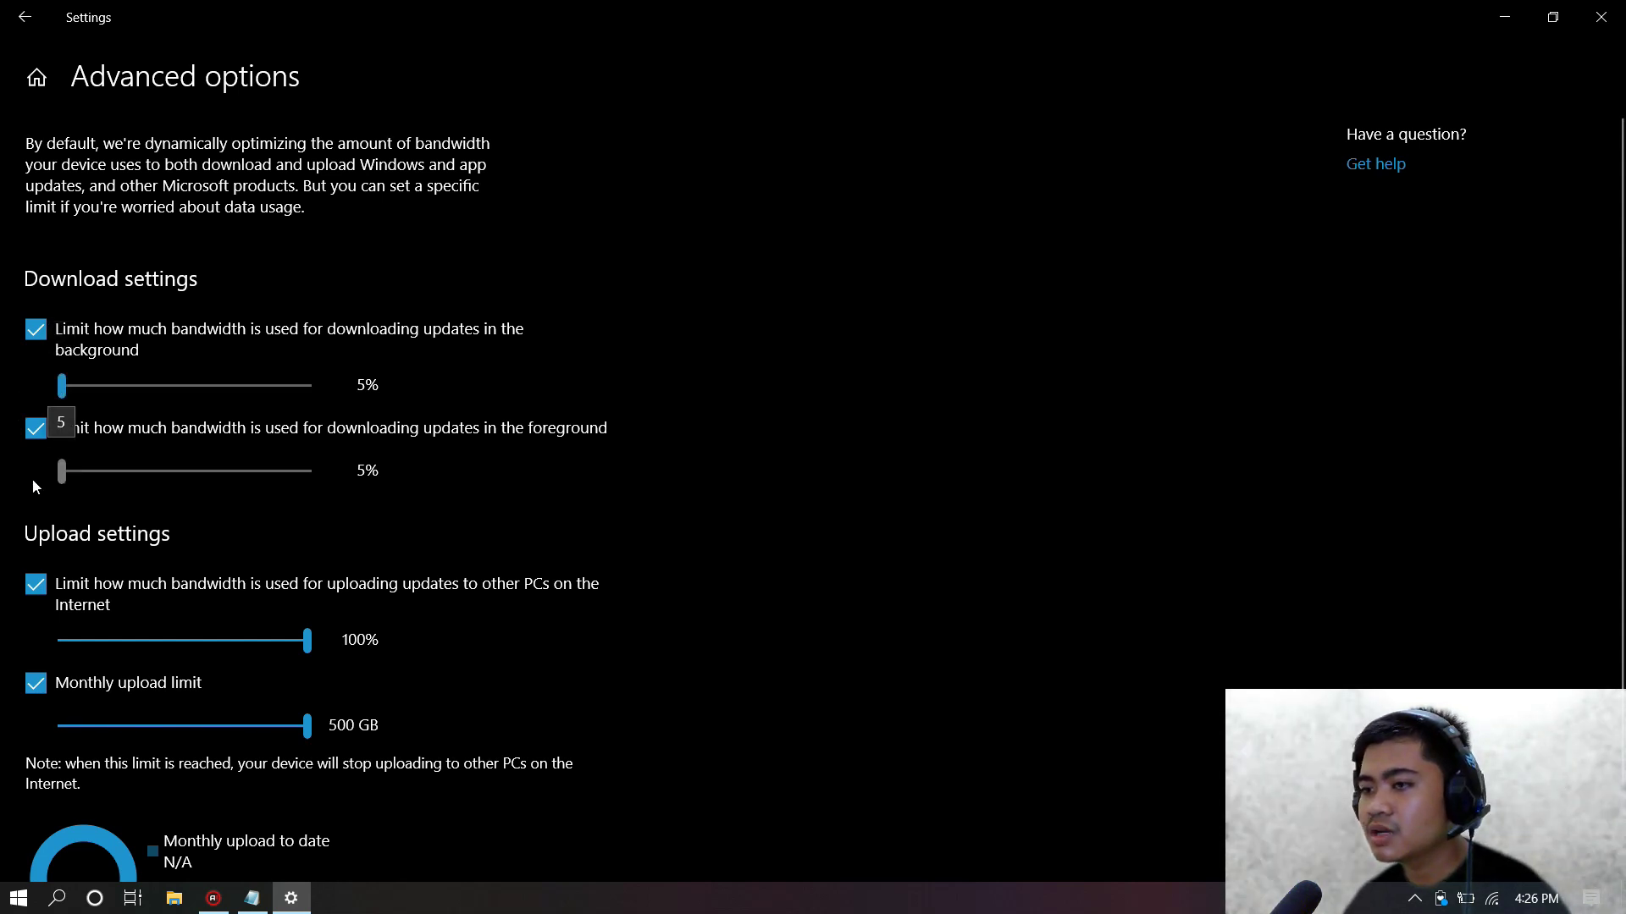
Set the foreground and background download bandwidth limits to 100% and close Settings.
drag(32, 480, 339, 474)
drag(82, 385, 498, 390)
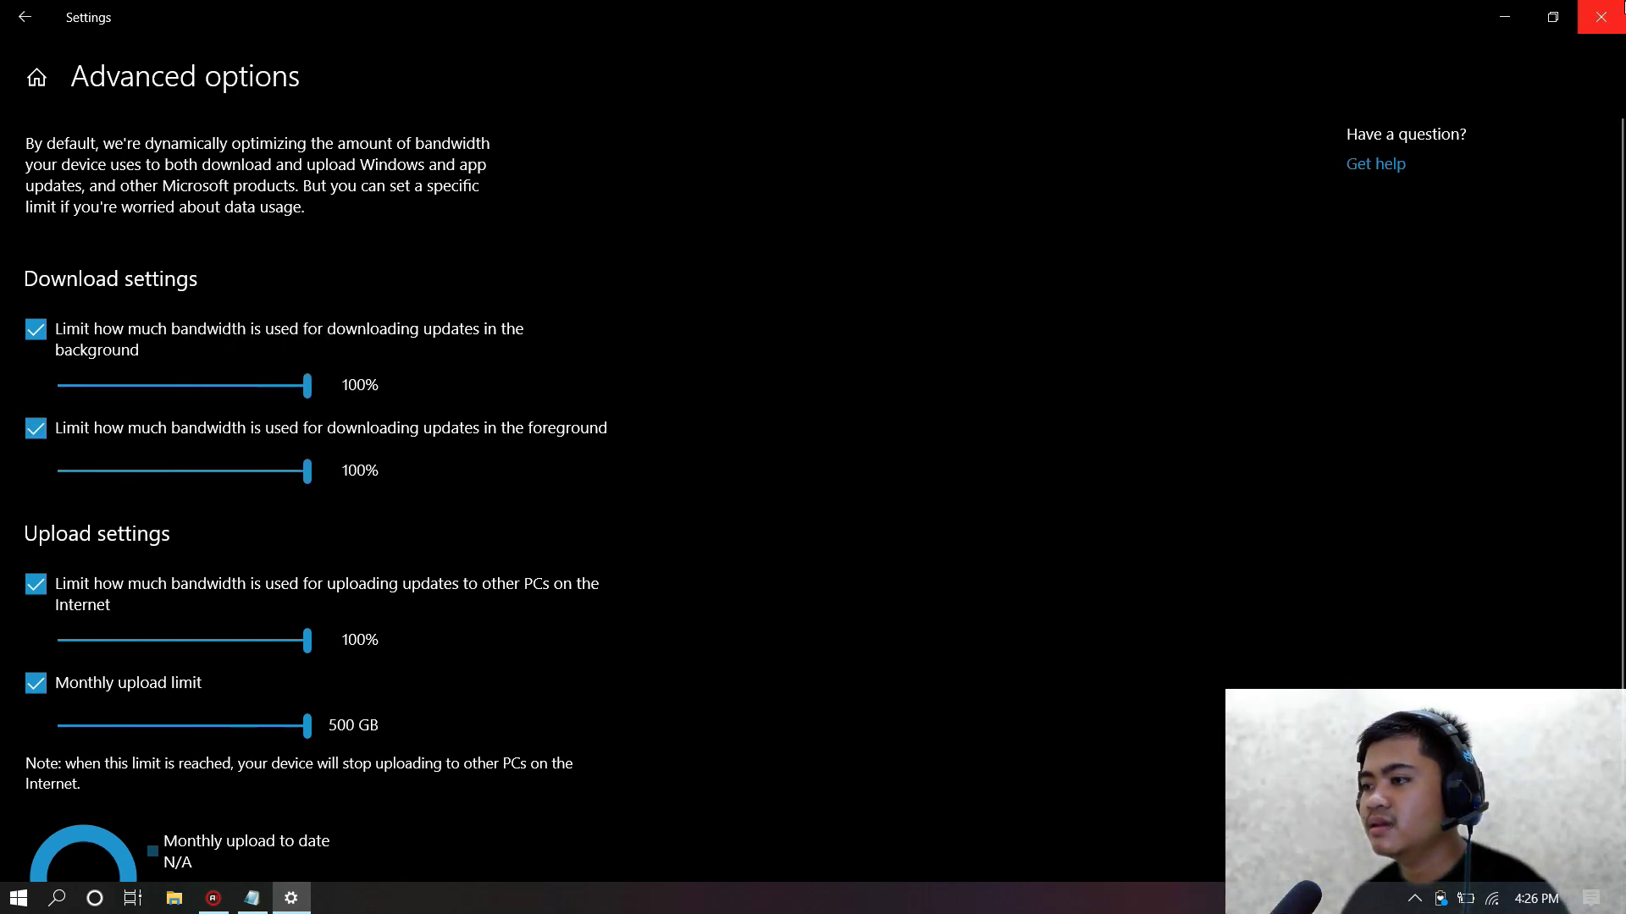
click(1600, 16)
right_click(398, 180)
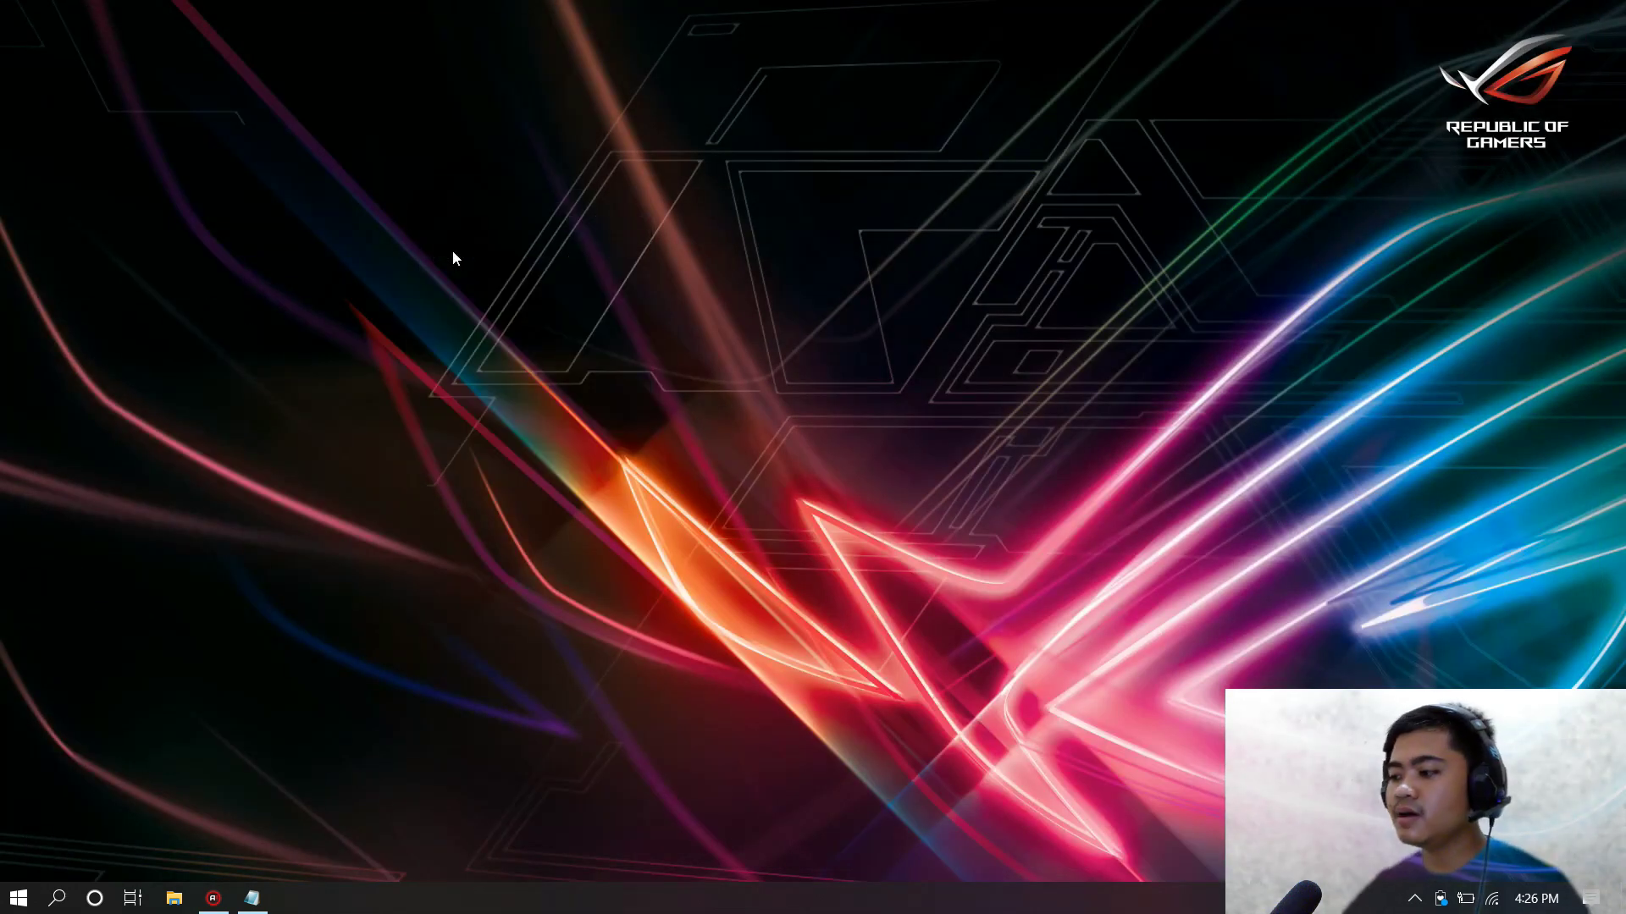